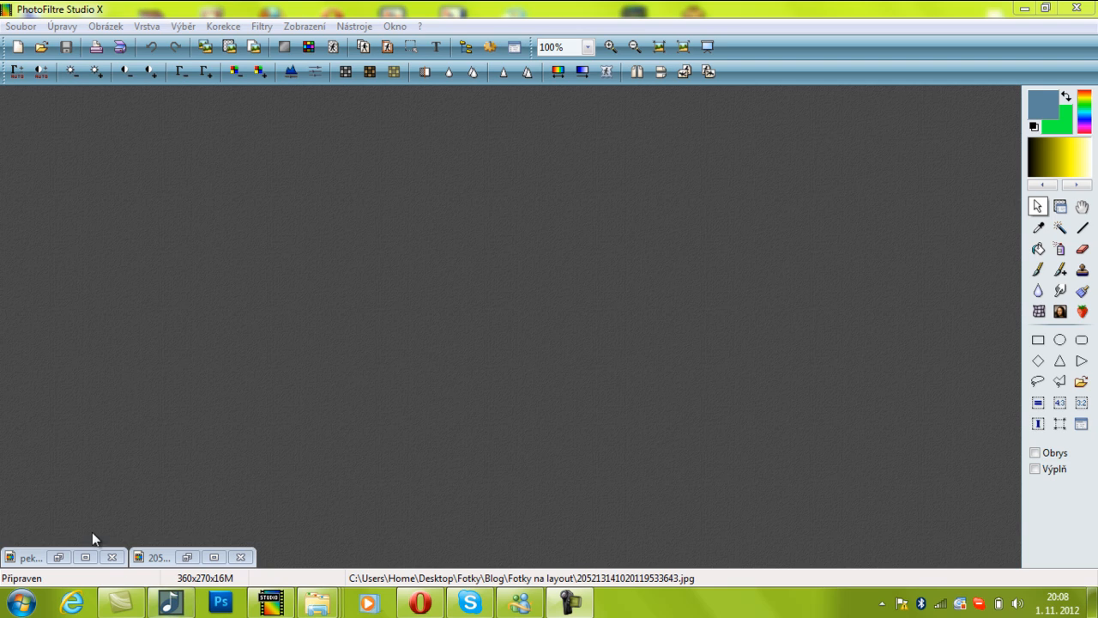
Restore the minimized puppy photo and load the saved vector path heartmy onto it
left_click(186, 556)
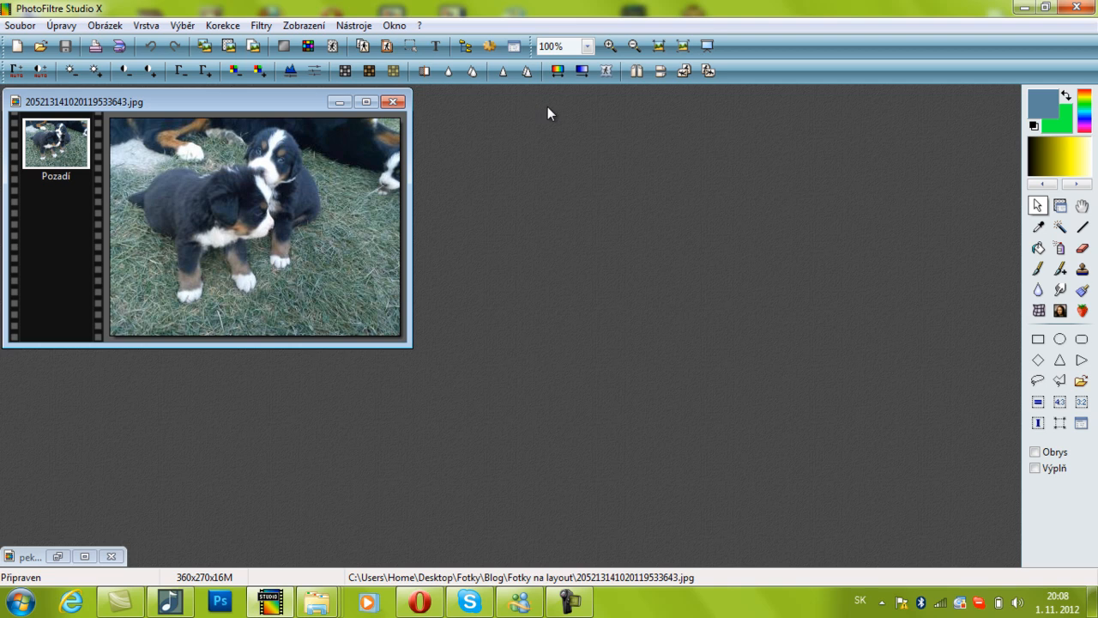
left_click(354, 26)
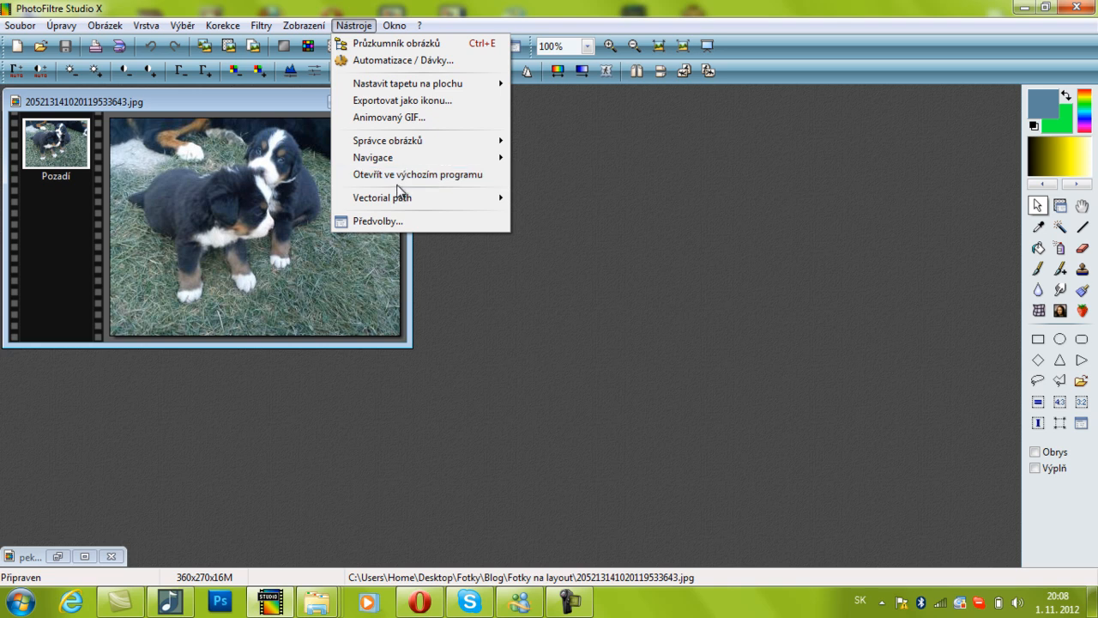
mouse_move(388, 201)
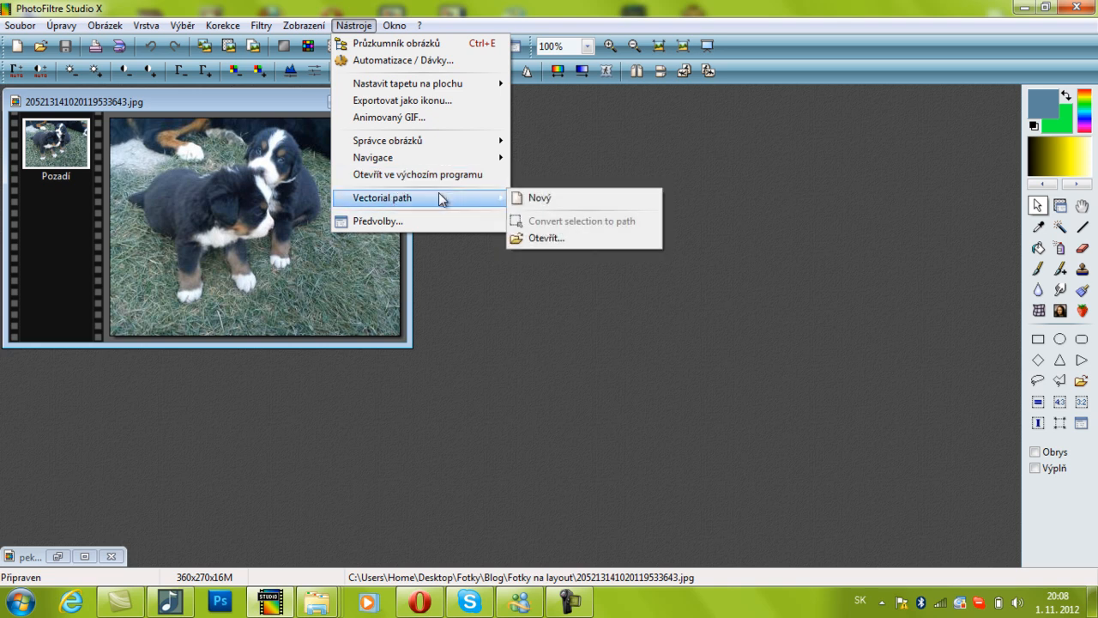
mouse_move(456, 199)
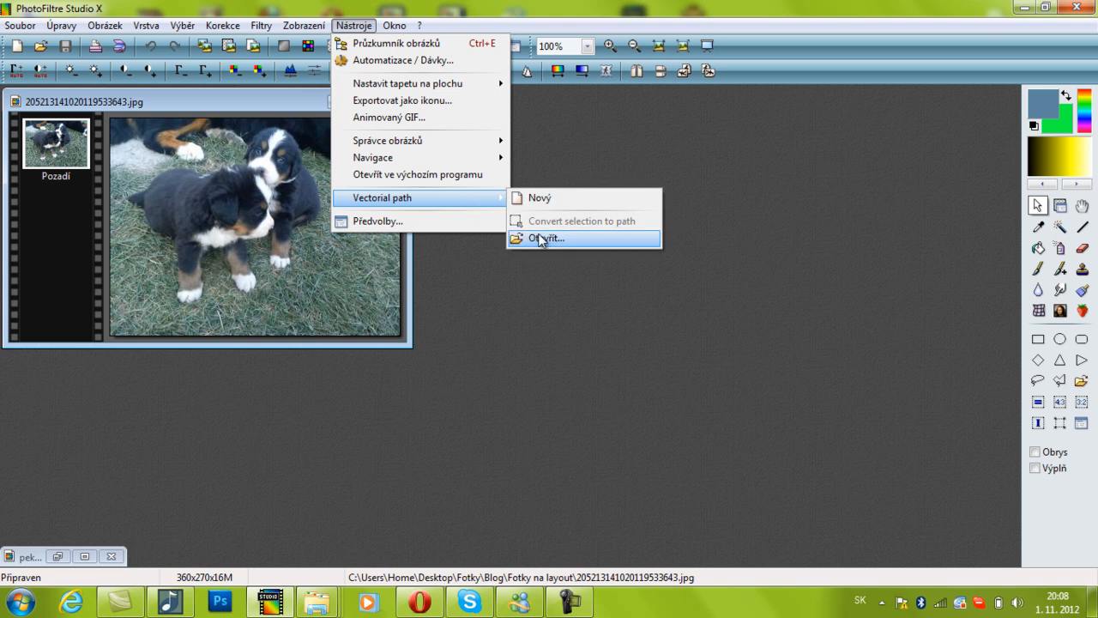
left_click(542, 239)
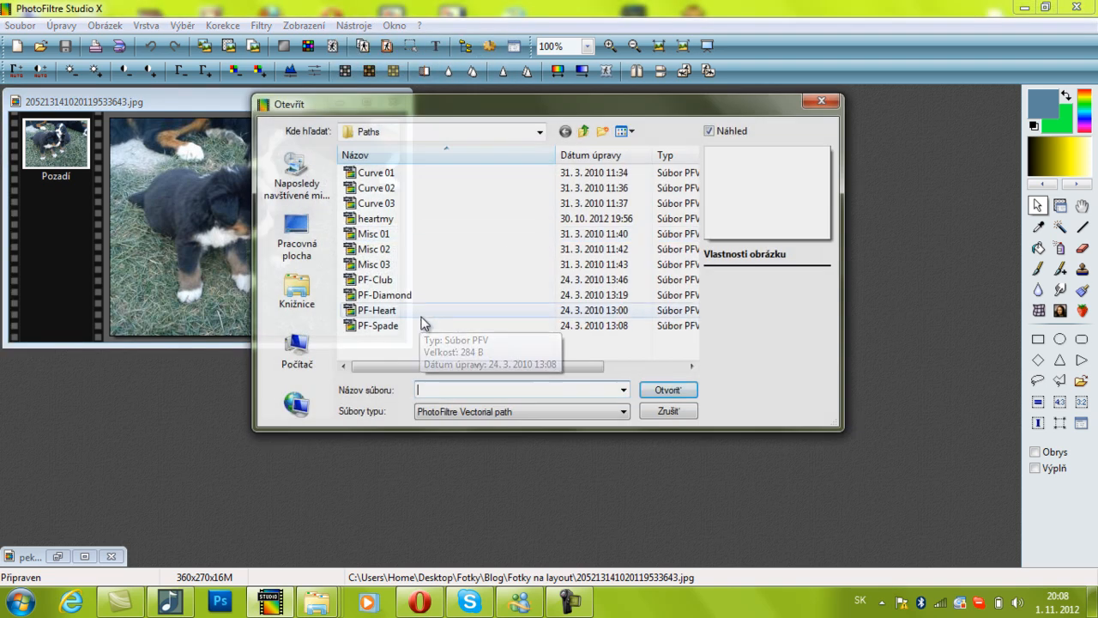
left_click(425, 309)
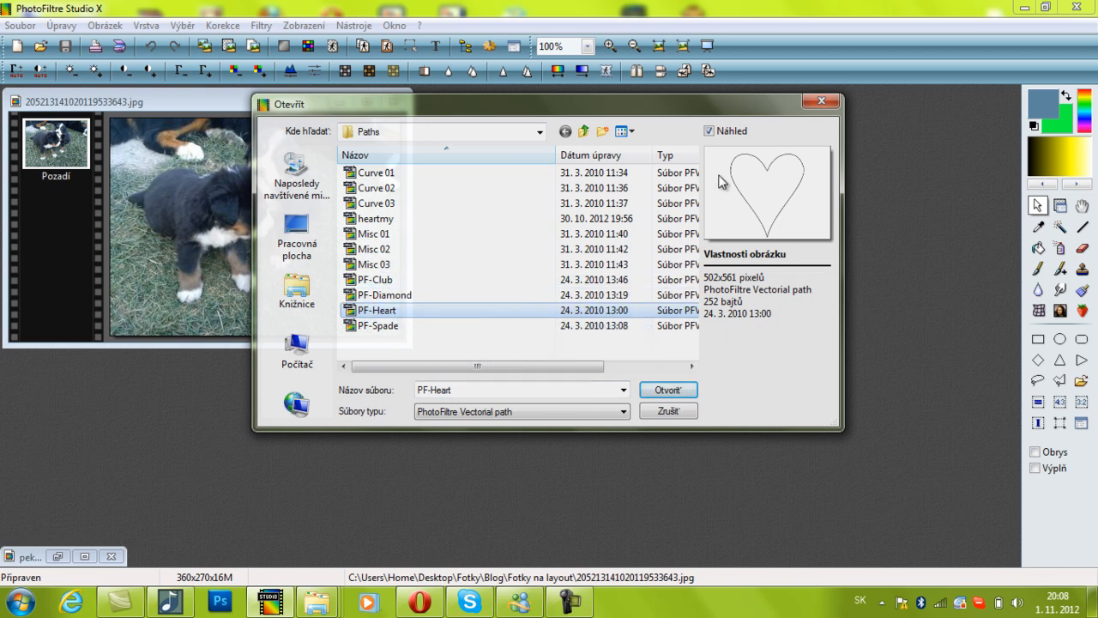
left_click(435, 218)
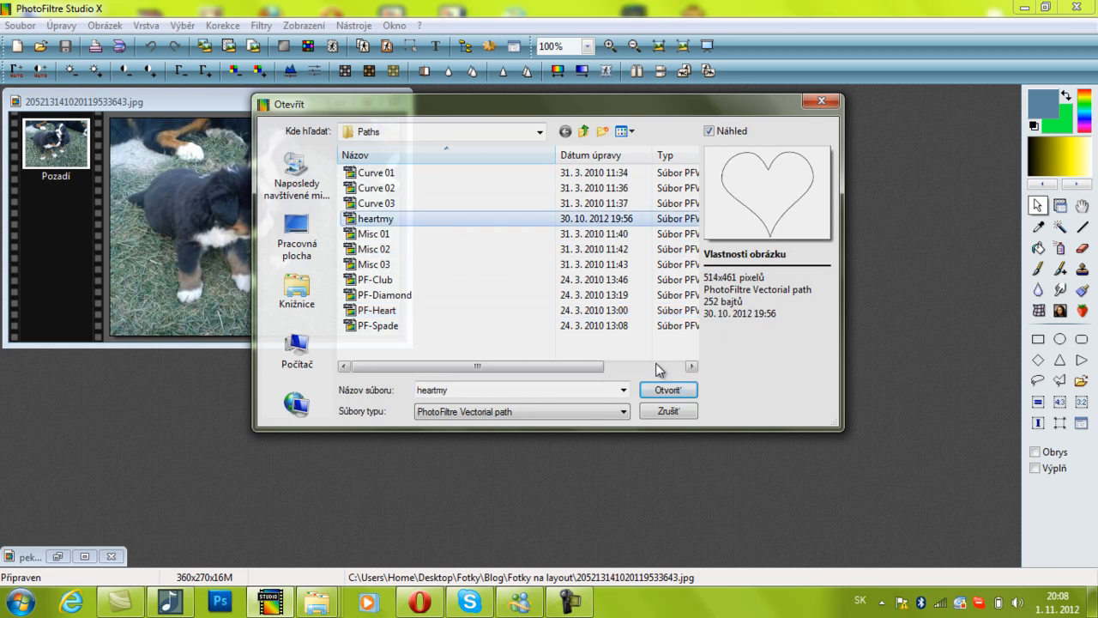
left_click(672, 390)
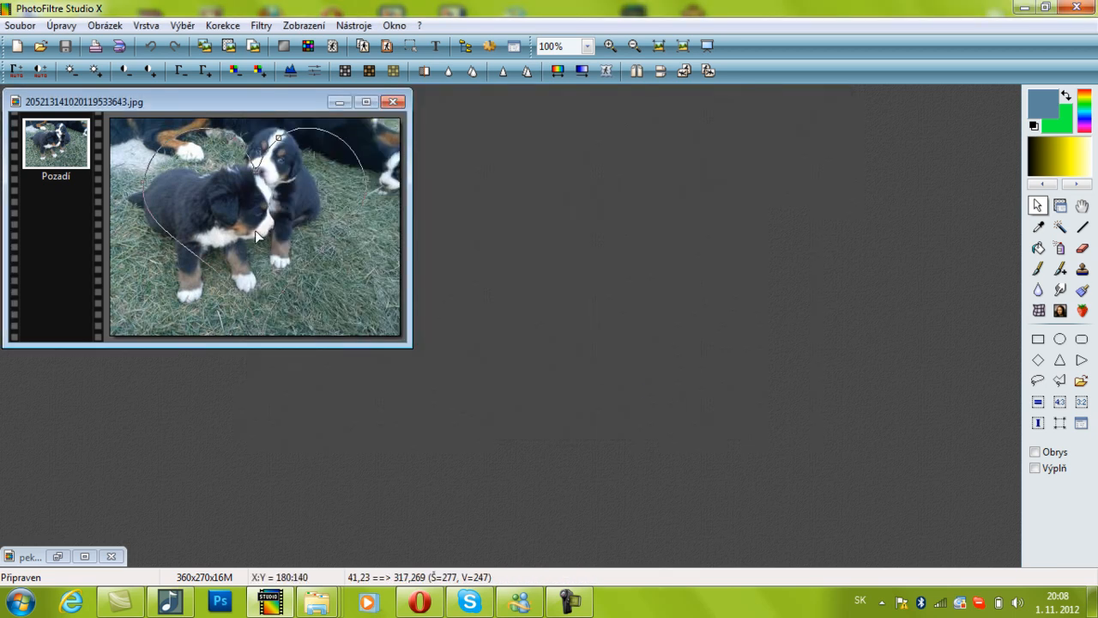
Move the whole heart path over the two puppies, with its upper-left corner at about 11,16
left_click_drag(255, 230, 254, 224)
right_click(266, 207)
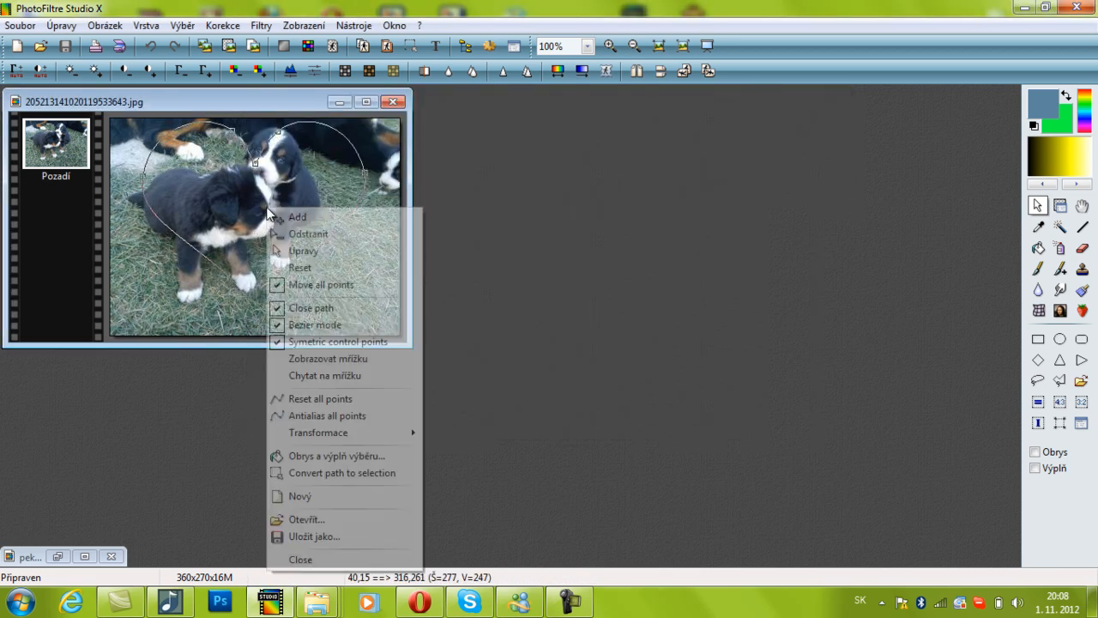
left_click(325, 251)
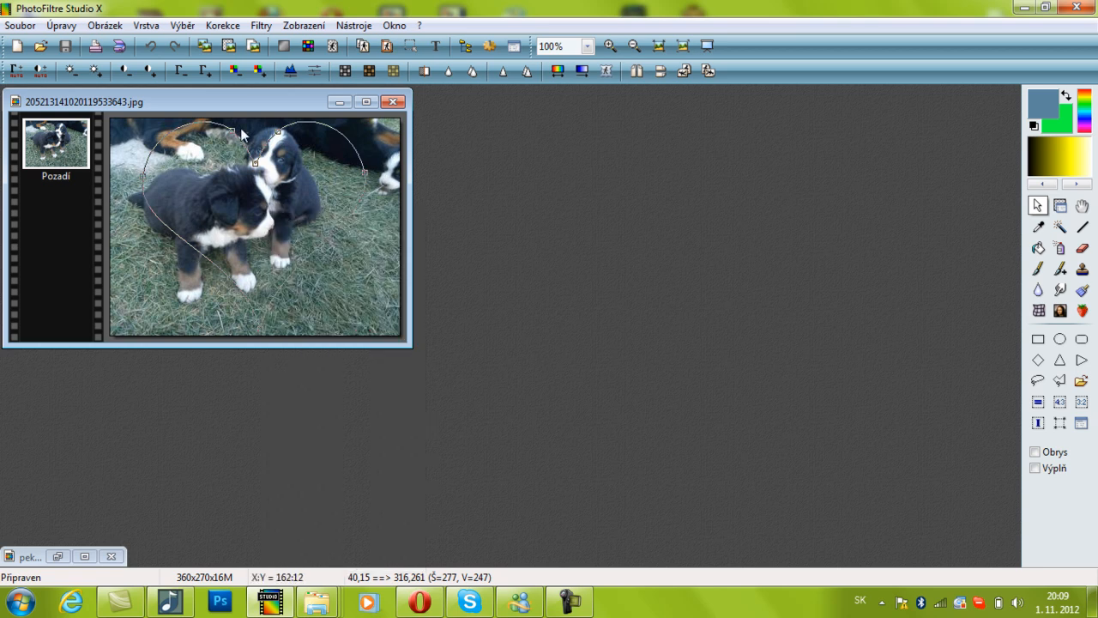
right_click(252, 188)
left_click(339, 266)
left_click_drag(250, 217, 225, 207)
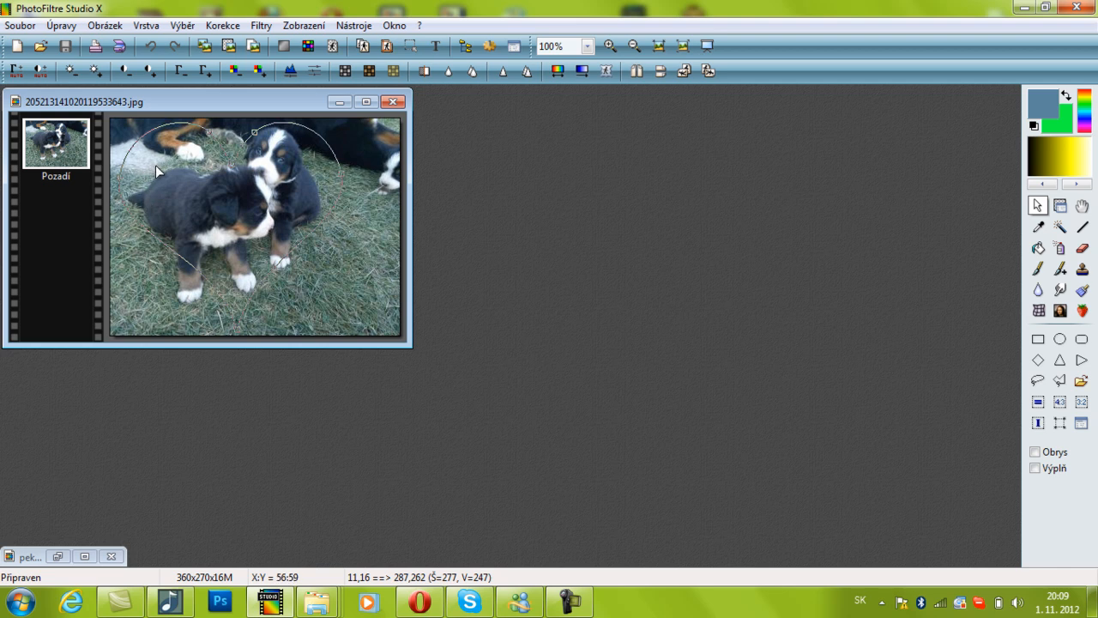
Convert the heart path to a selection and invert it to select the area outside the heart
right_click(240, 194)
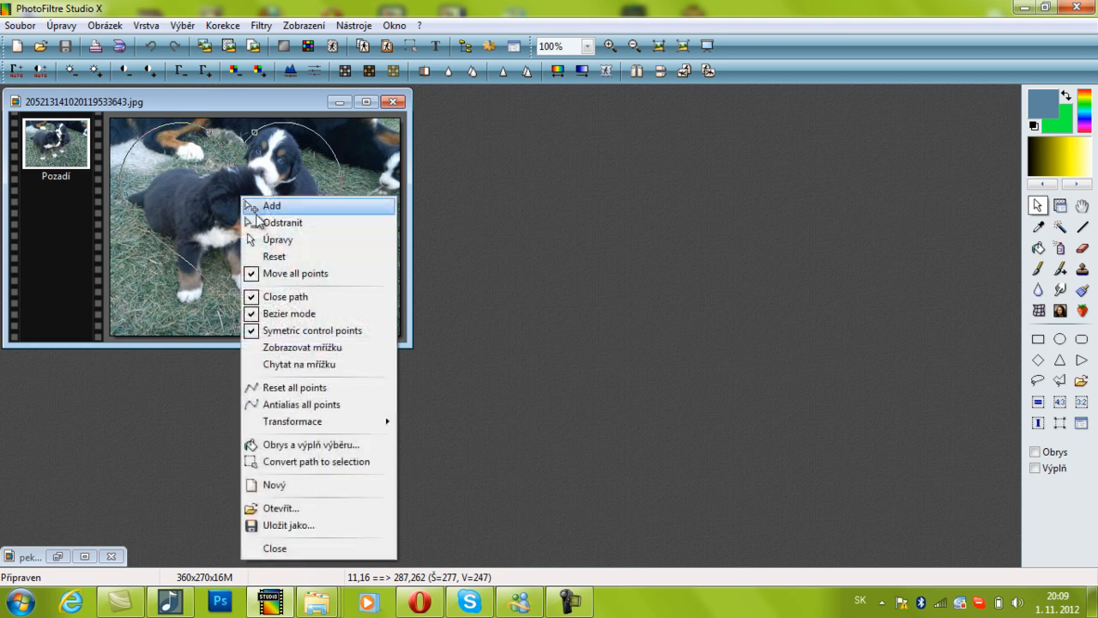
left_click(350, 463)
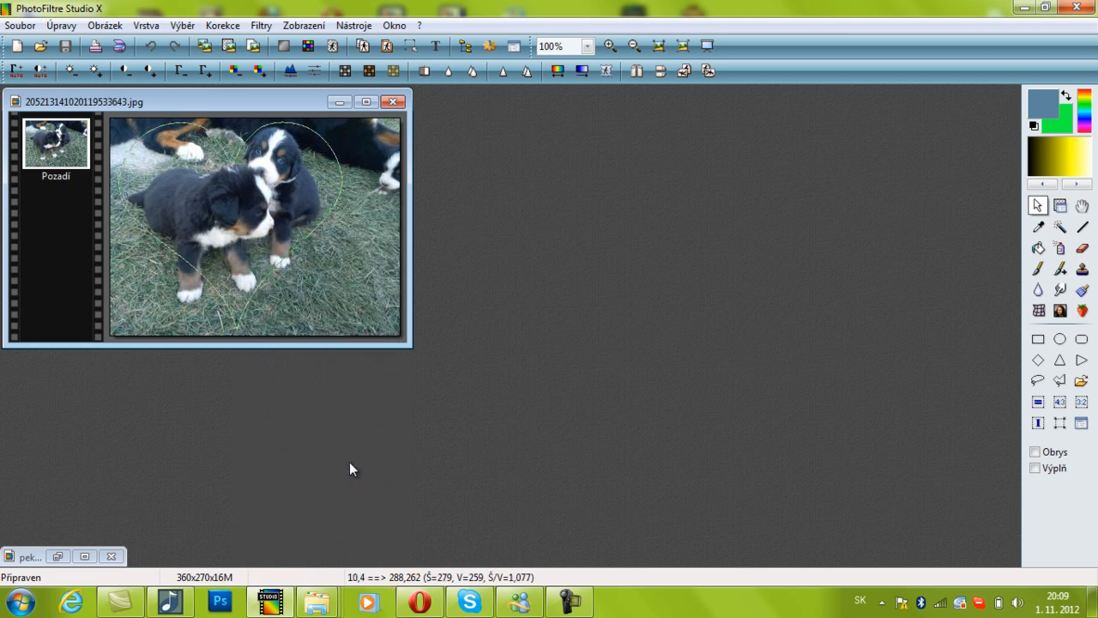
right_click(217, 210)
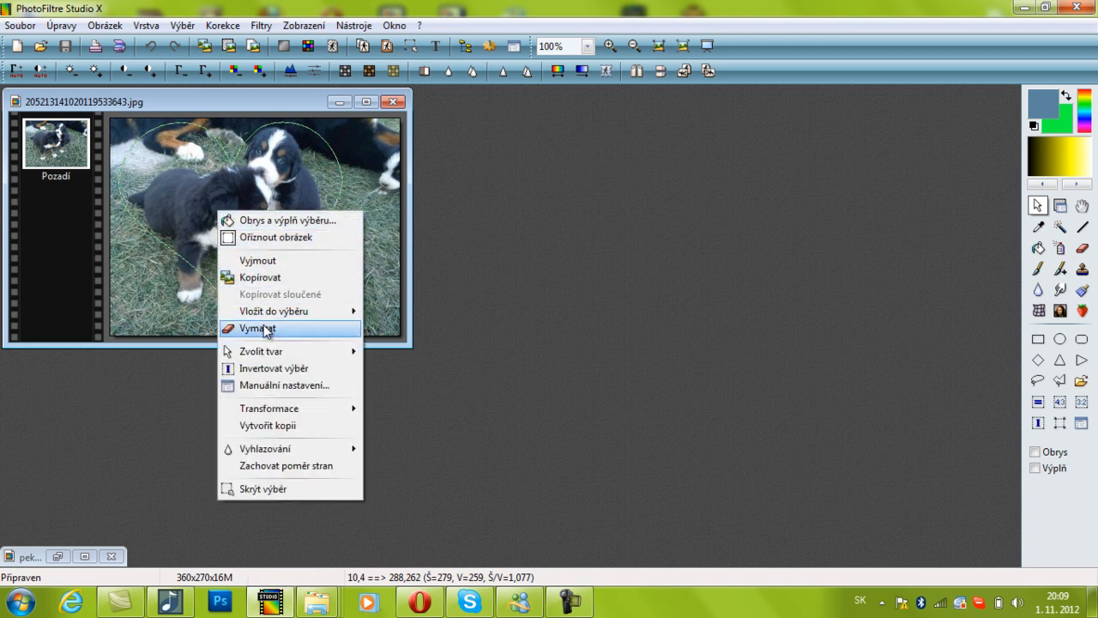
left_click(267, 368)
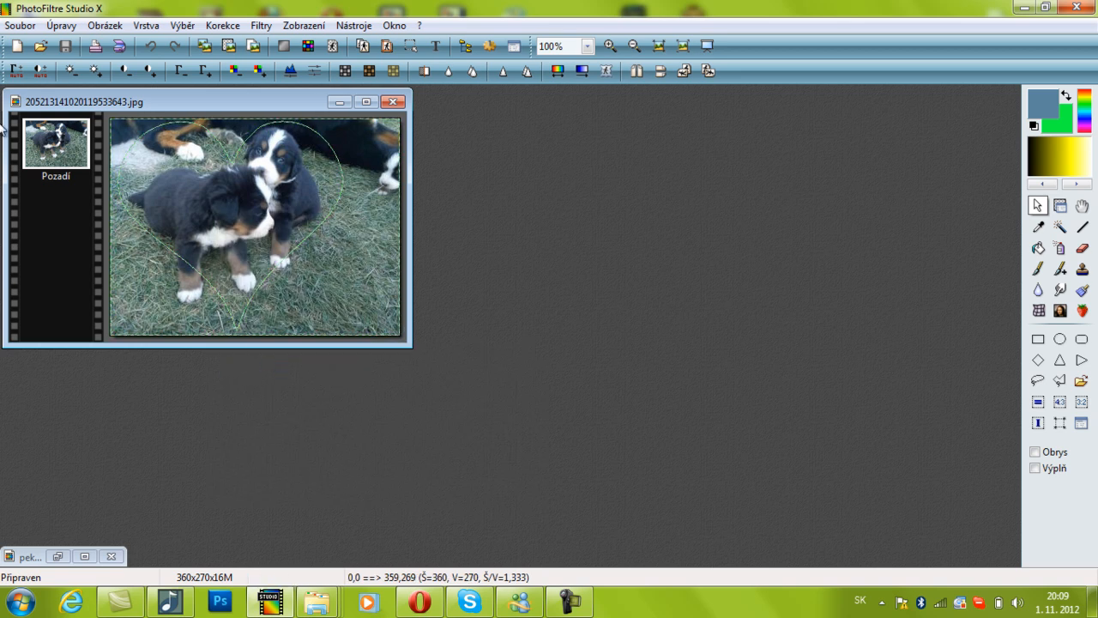
Insert a new background beneath the photo using the transparency-by-selection option
left_click(148, 26)
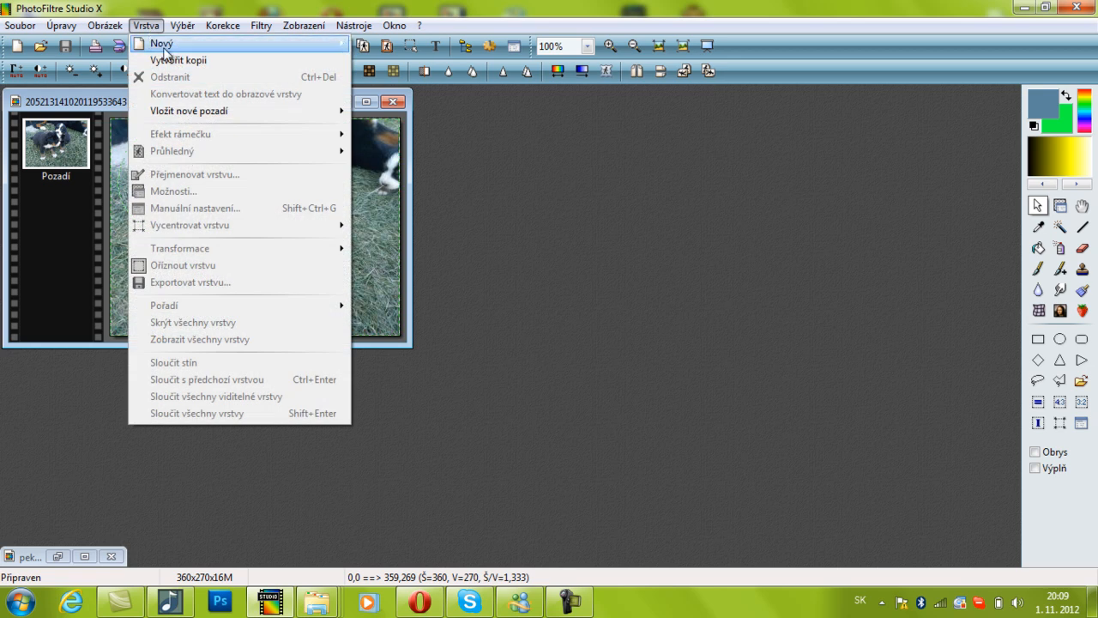
mouse_move(209, 112)
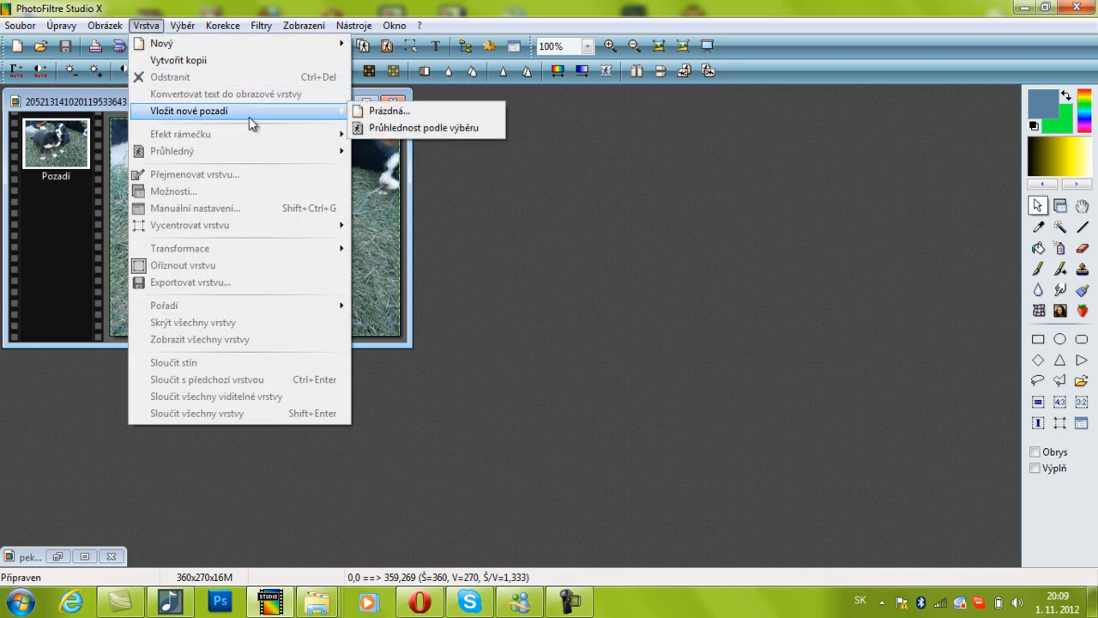
left_click(366, 131)
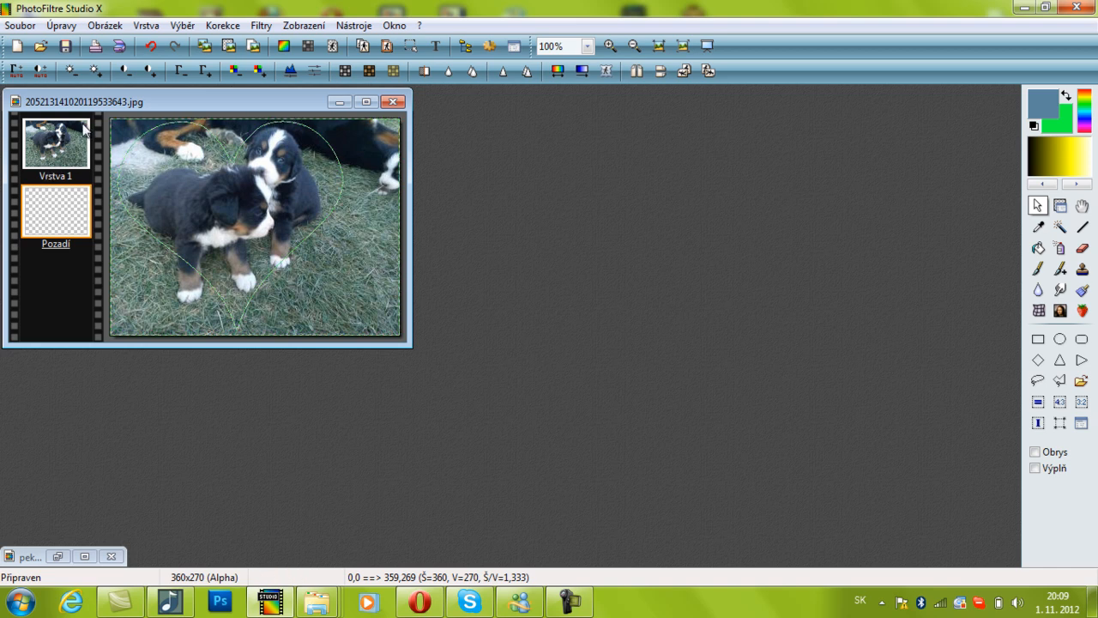
Cut the selected area outside the heart from the photo layer Vrstva 1
left_click(73, 130)
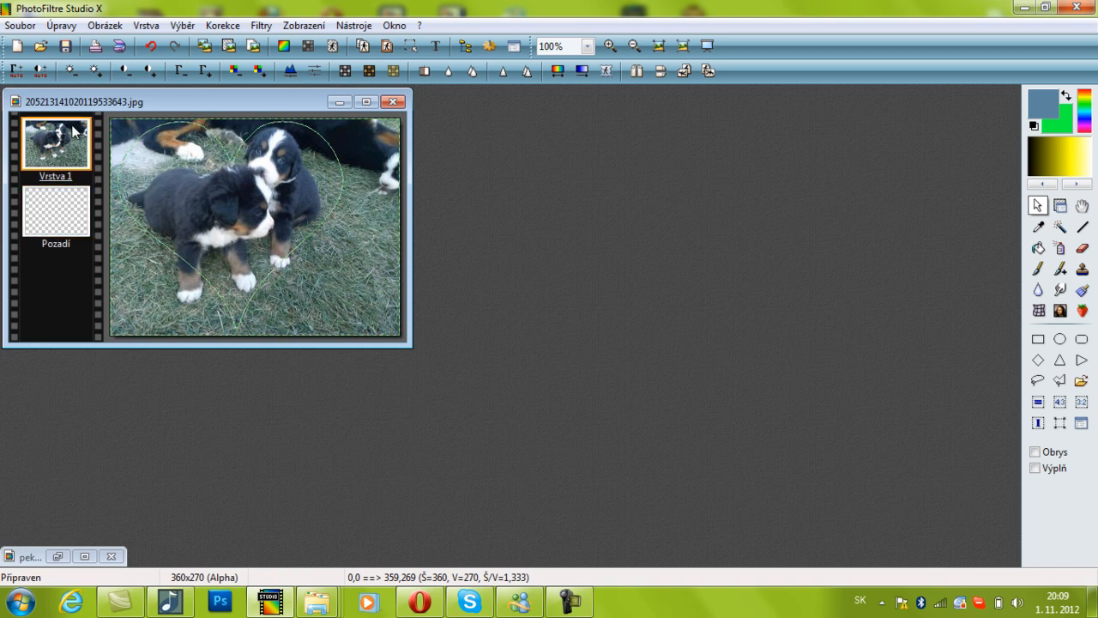
right_click(187, 194)
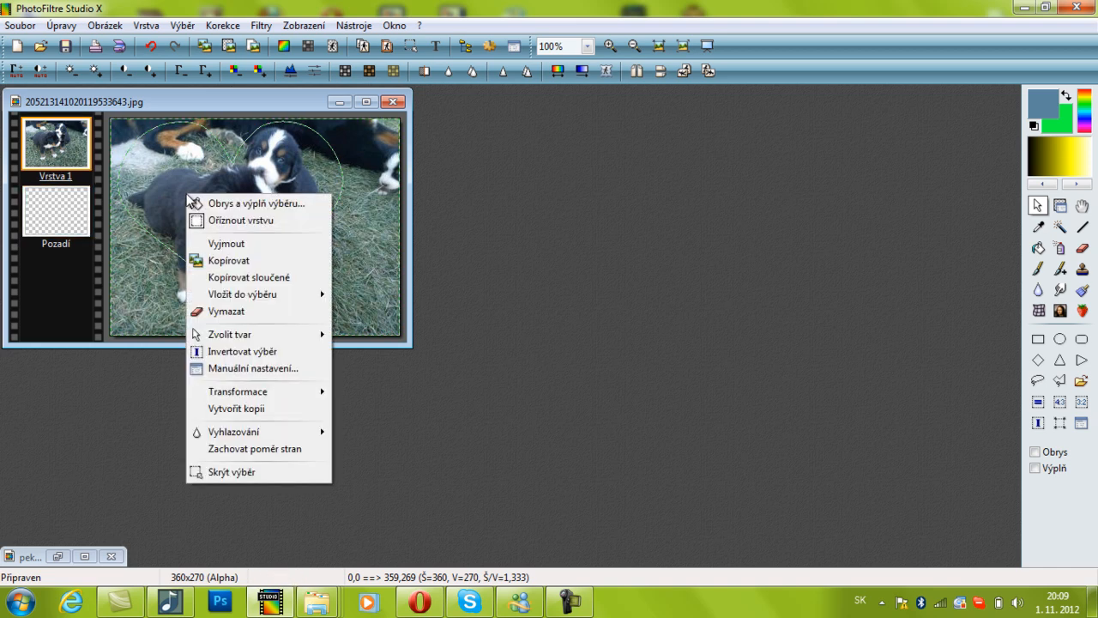
left_click(214, 244)
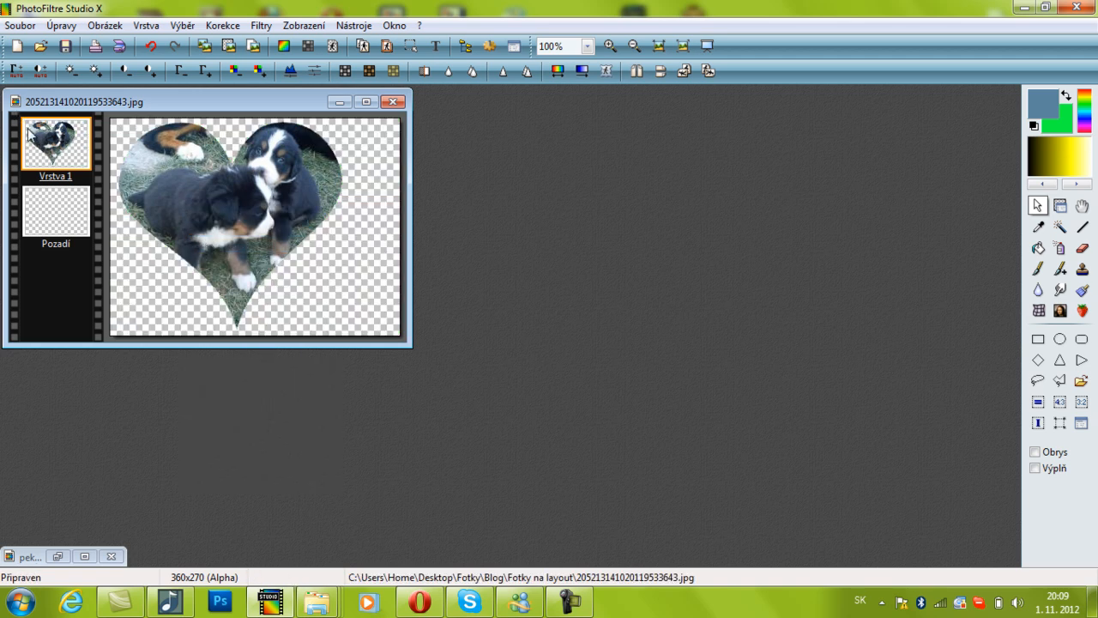
double_click(56, 137)
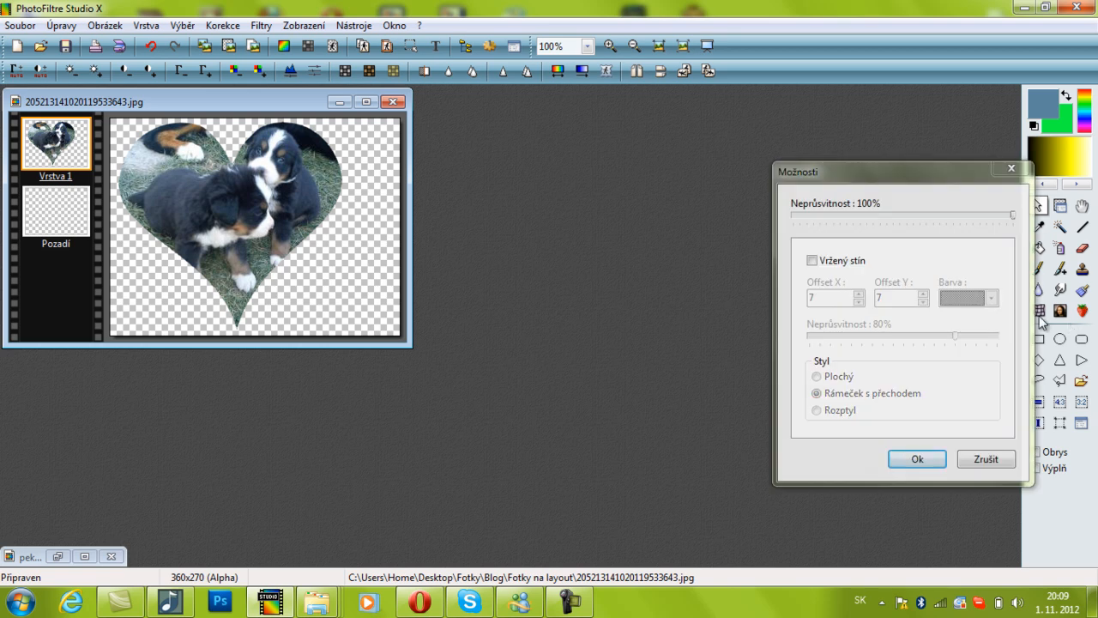
left_click(841, 265)
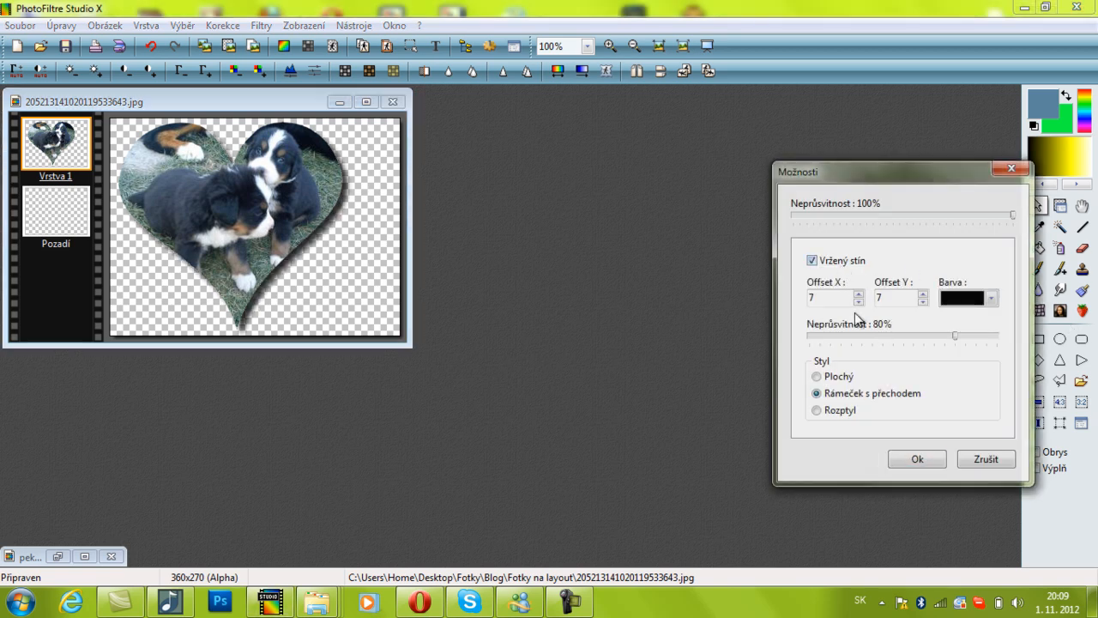
left_click(858, 302)
left_click(858, 302)
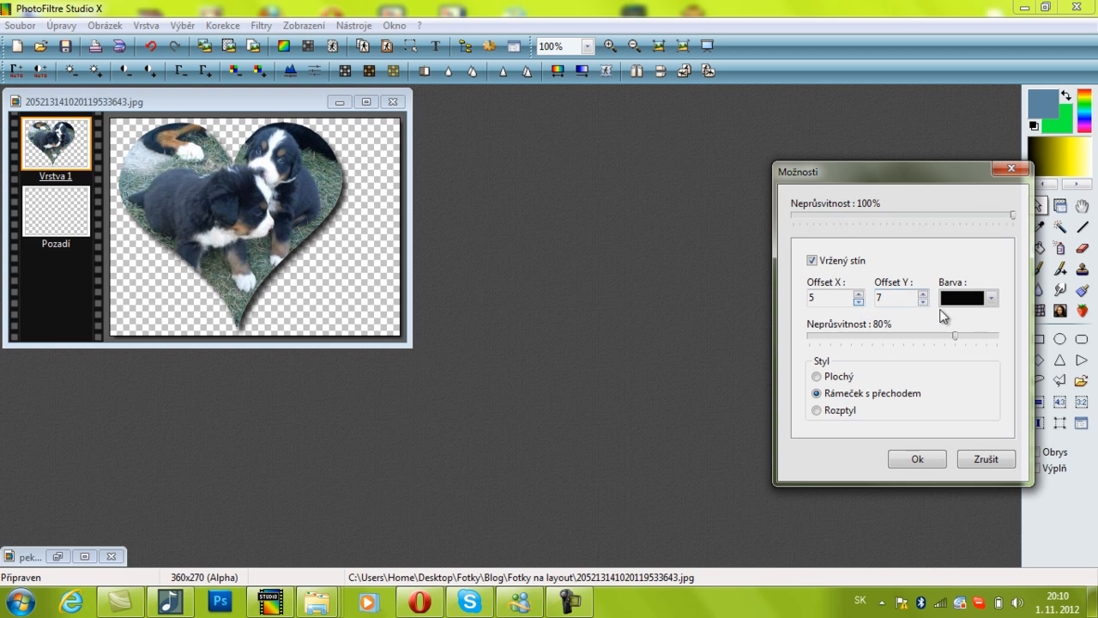
left_click(923, 302)
left_click(922, 302)
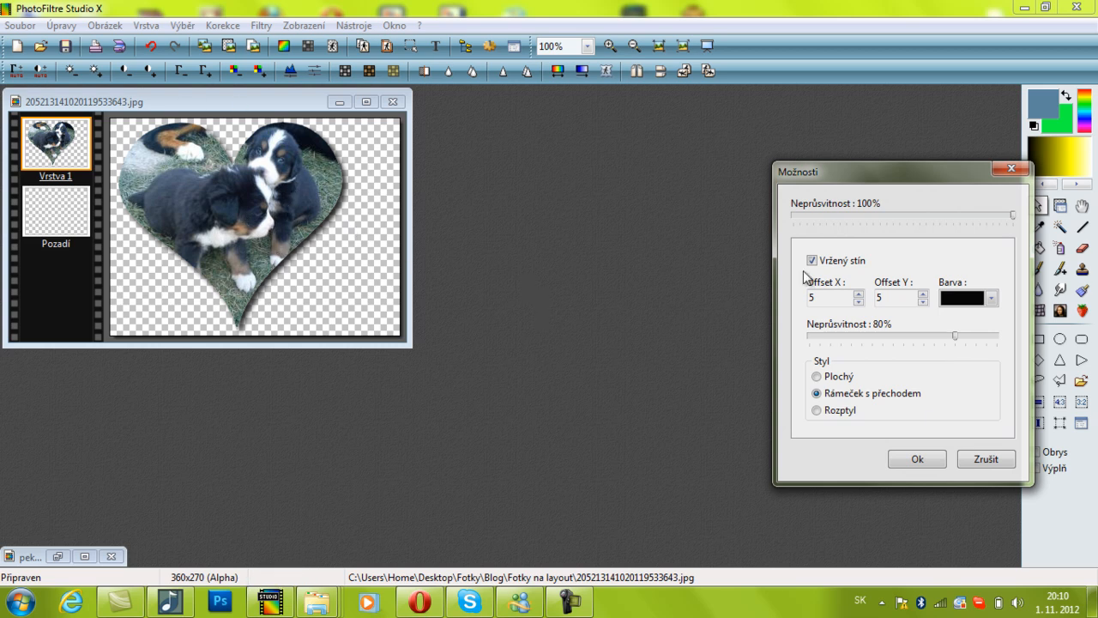
left_click(1011, 168)
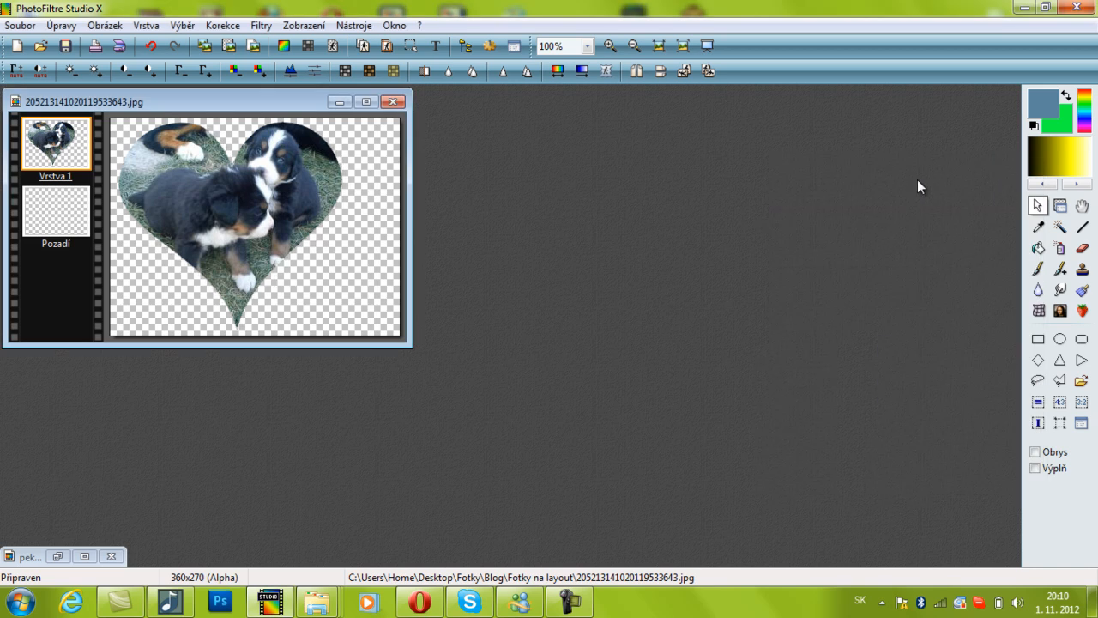
Apply a drop shadow to the heart layer Vrstva 1 with Offset X 5 and Offset Y 5
double_click(67, 162)
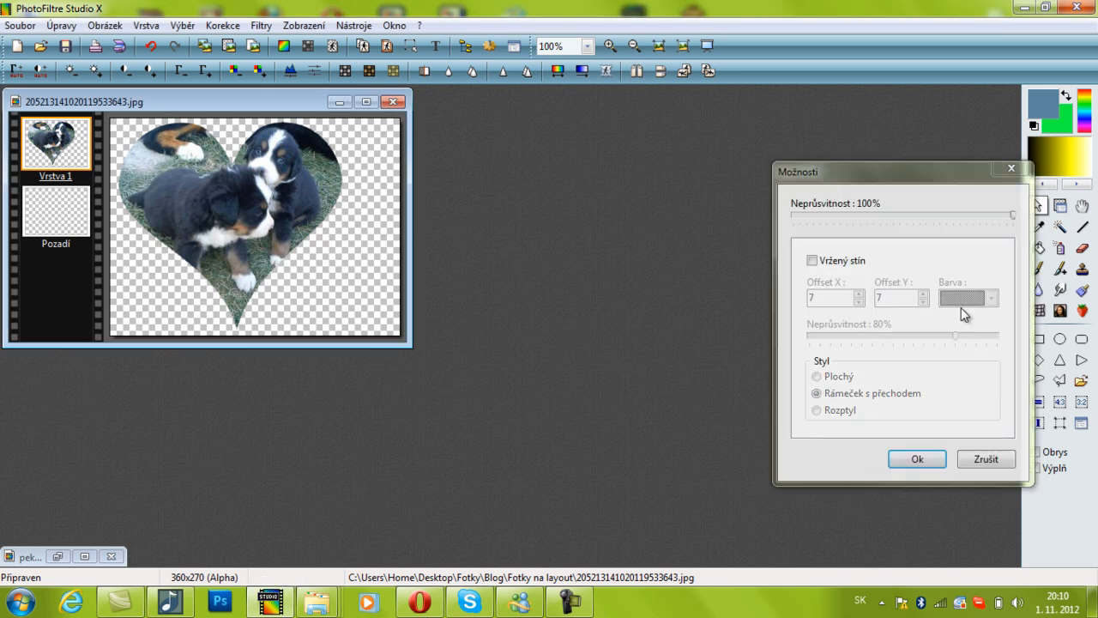
left_click(812, 260)
left_click(858, 301)
left_click(858, 301)
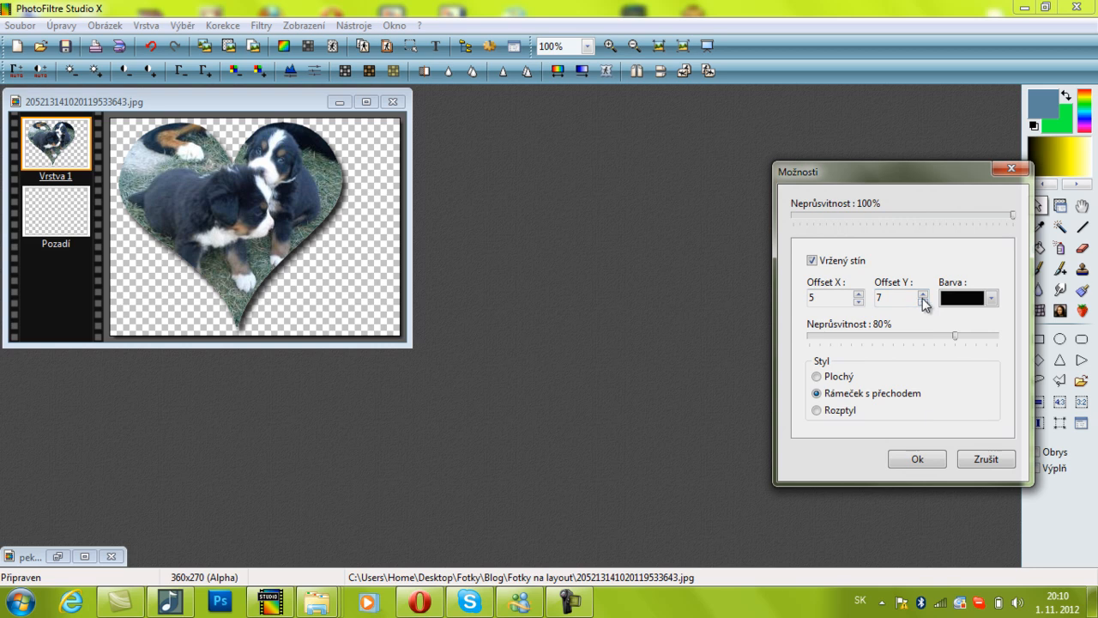
left_click(922, 300)
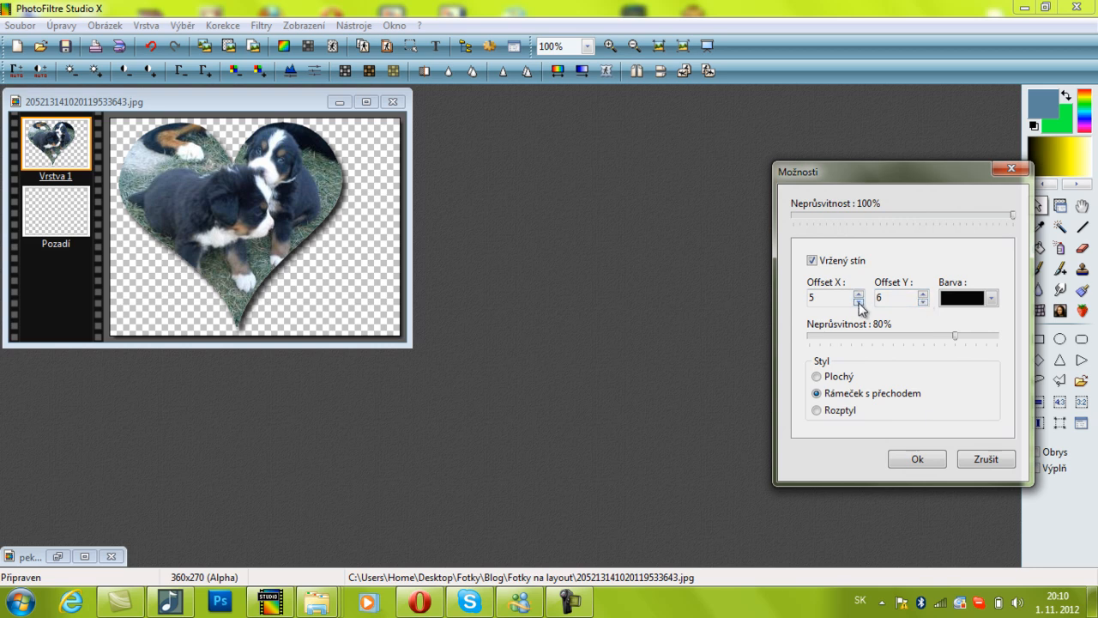
left_click(922, 301)
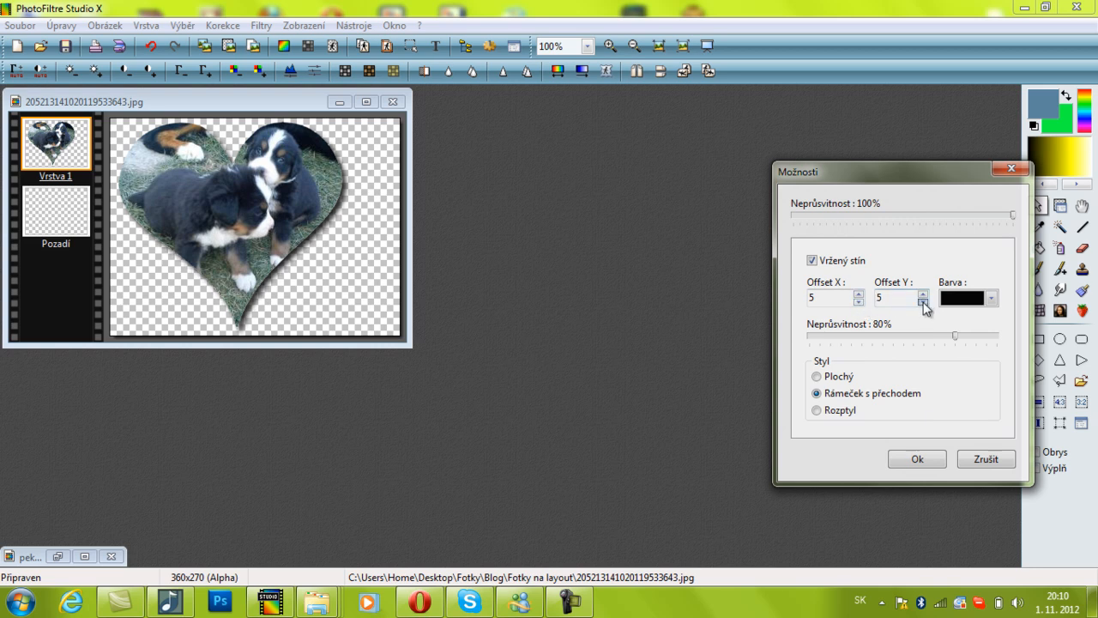
left_click(916, 460)
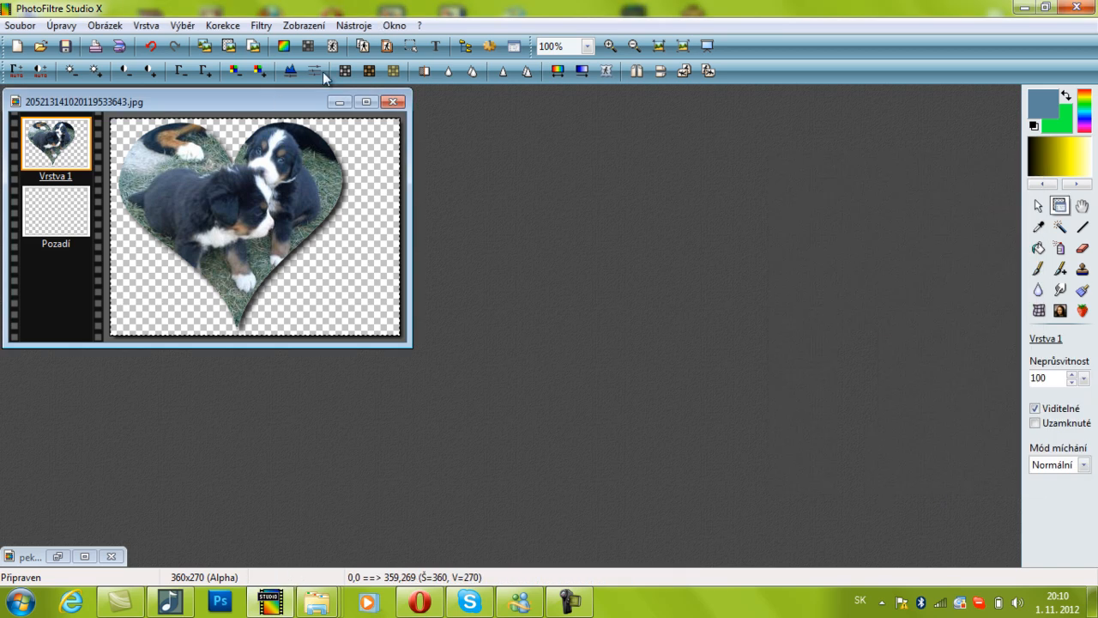
Start a new text object and clear the existing text "by : My :D" from its entry field
left_click(437, 48)
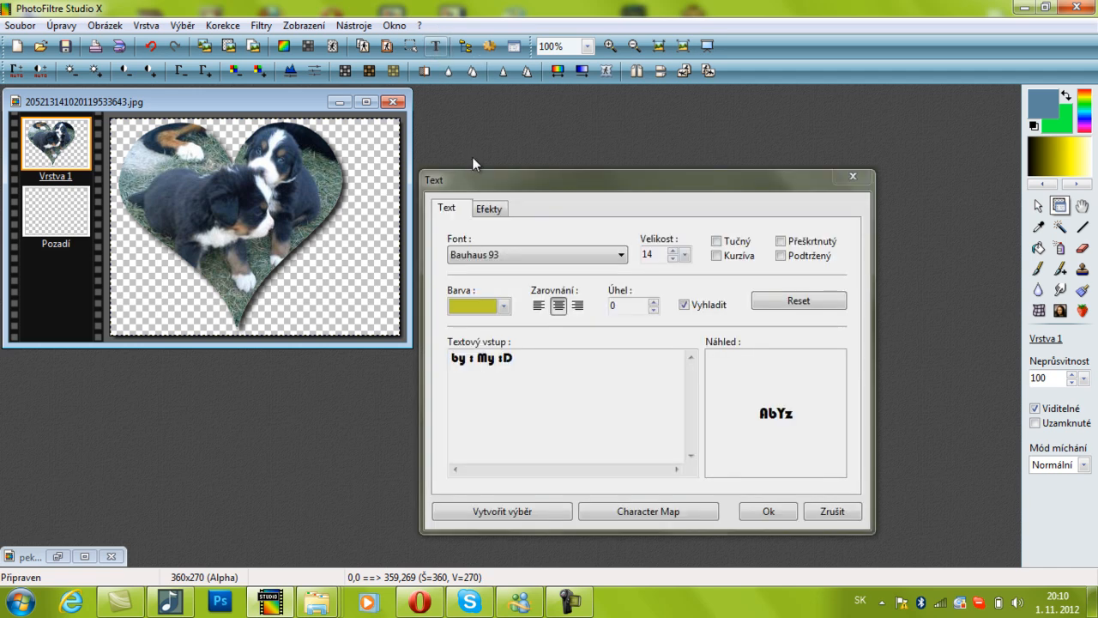
left_click(527, 376)
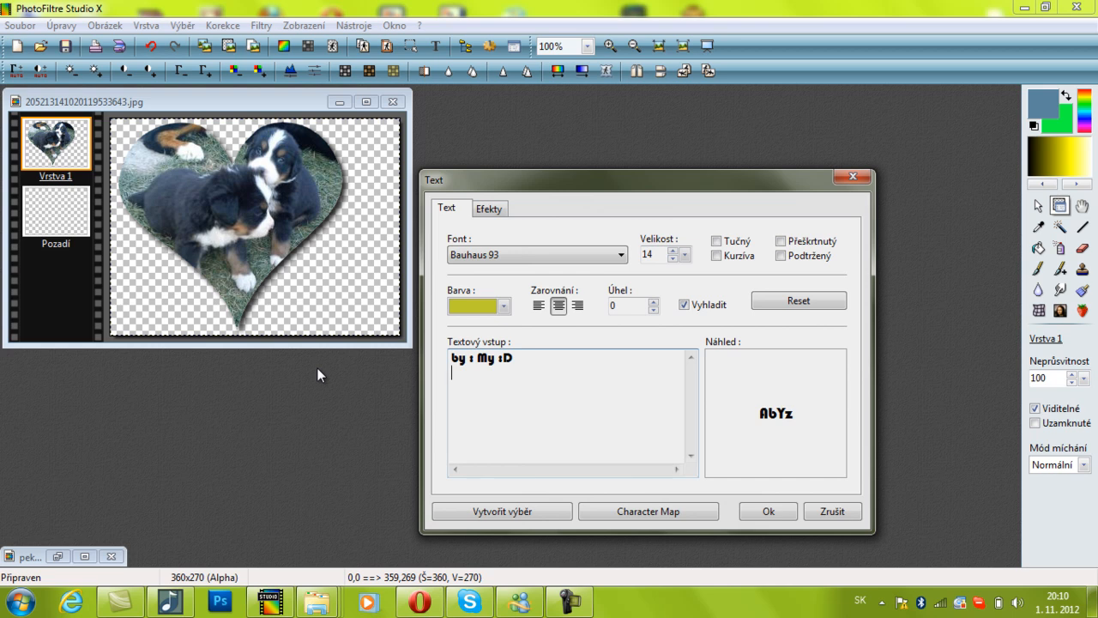
left_click_drag(500, 364, 430, 363)
key("Delete")
key("Delete")
key("Delete")
Set the font of the new text to Arial TUR
left_click(509, 256)
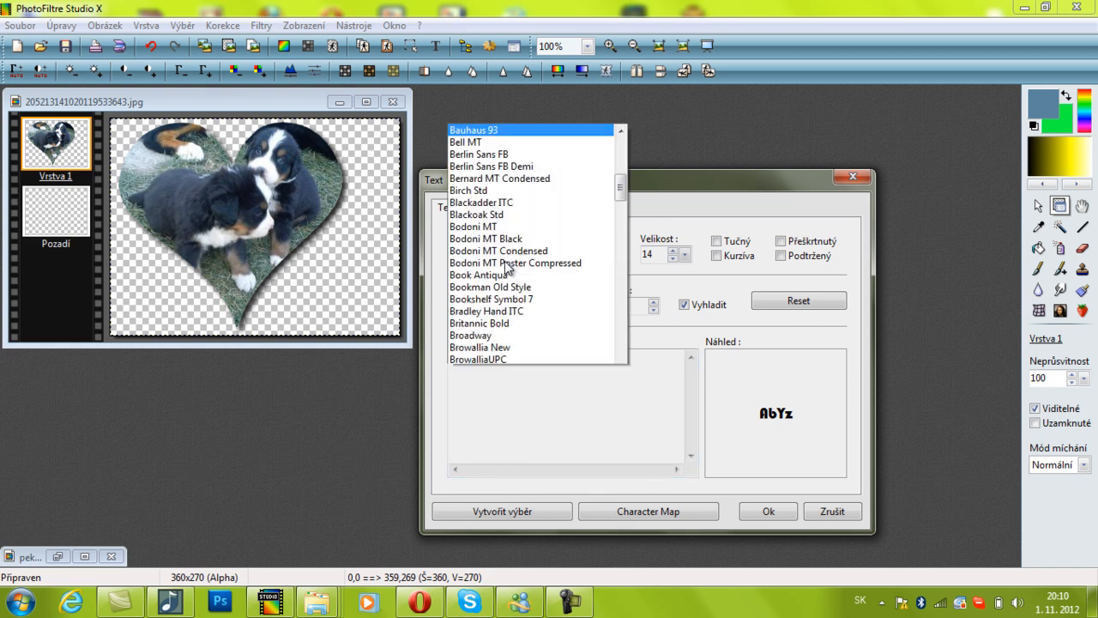
left_click(534, 154)
scroll(599, 333, "up", 3)
scroll(598, 341, "up", 10)
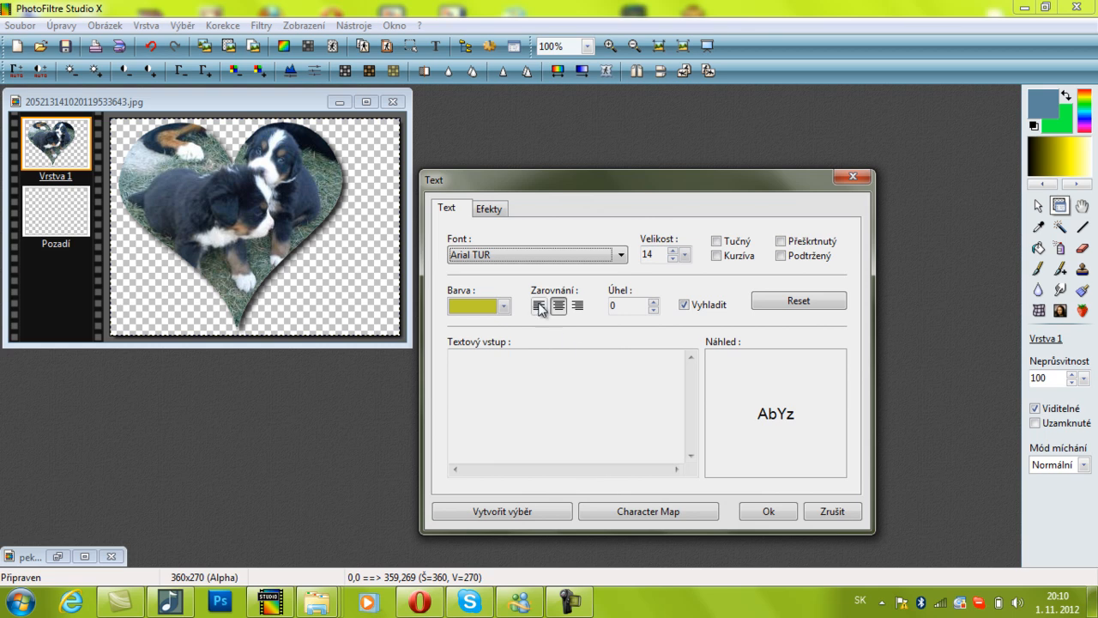
Try the fonts Calibri, Californian FB and Century for the new text
left_click(526, 256)
left_click(518, 251)
scroll(531, 230, "down", 6)
scroll(532, 236, "down", 3)
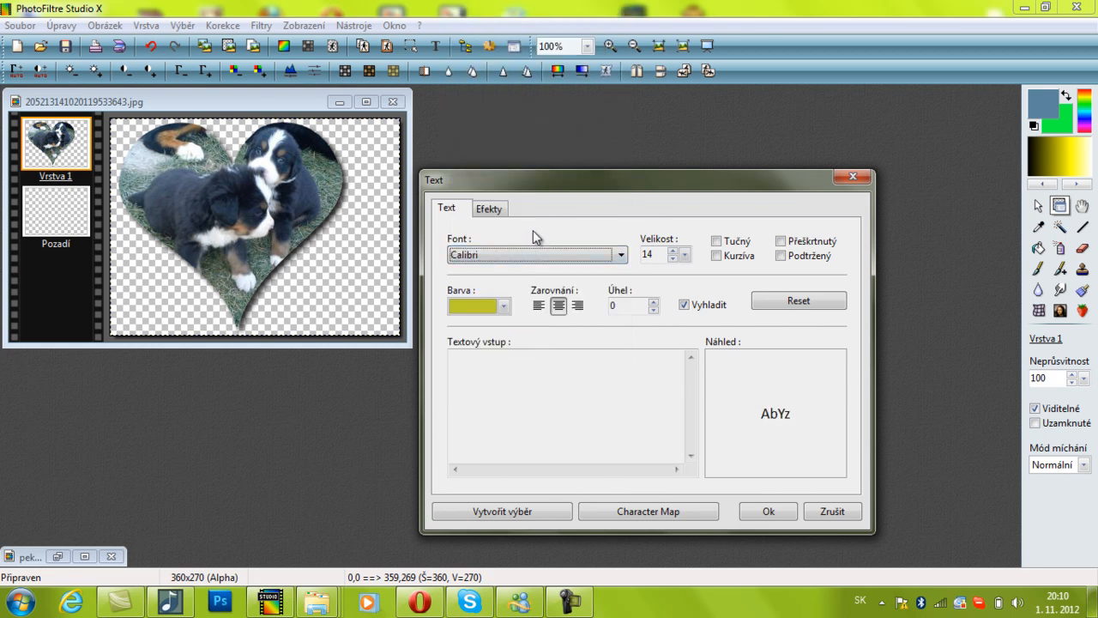
left_click(569, 600)
left_click(600, 389)
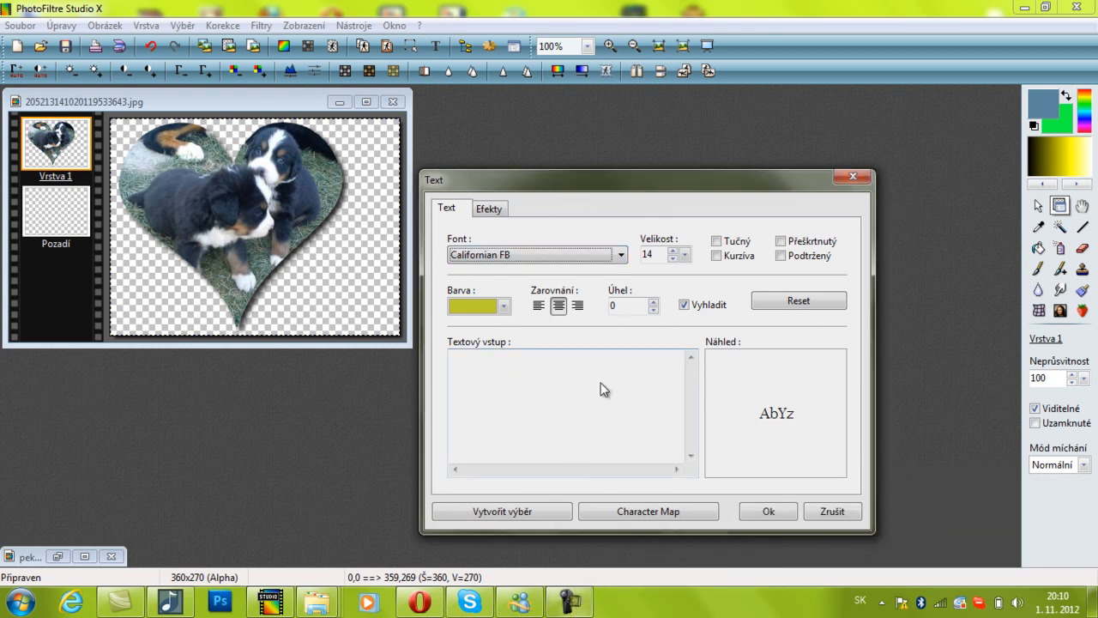
left_click(577, 254)
left_click(611, 91)
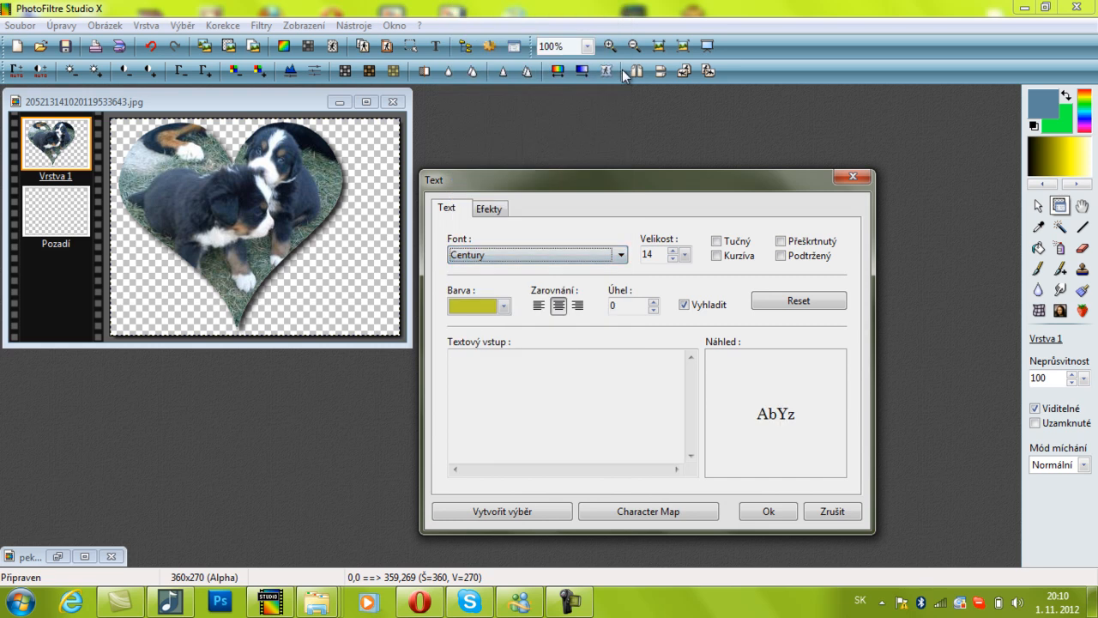
Set the font of the new text to Bauhaus 93
left_click(575, 254)
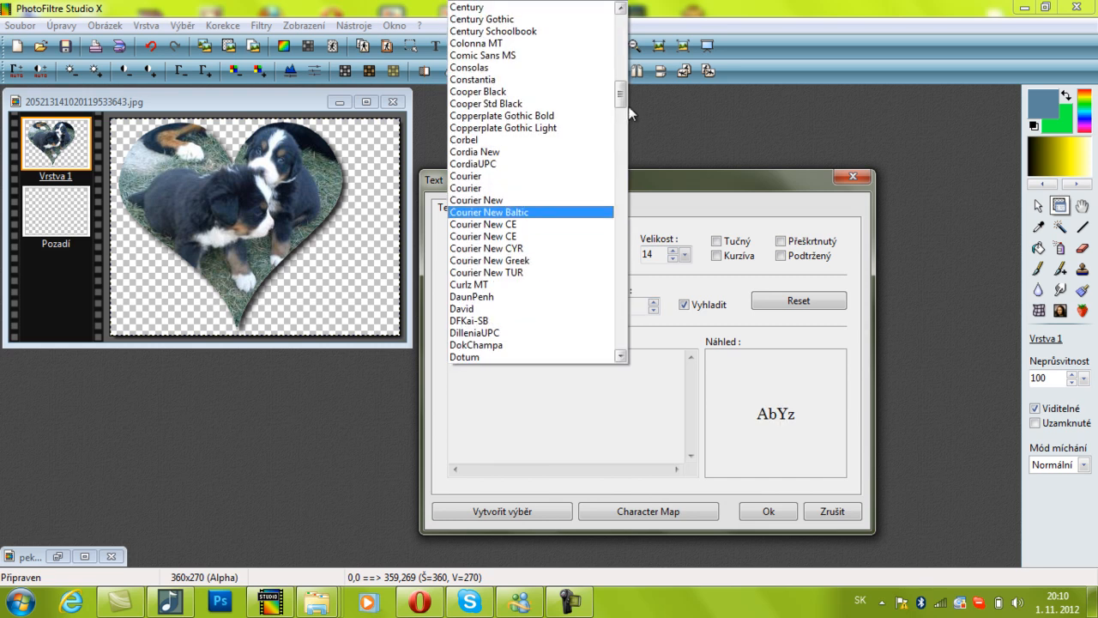
left_click_drag(626, 95, 627, 53)
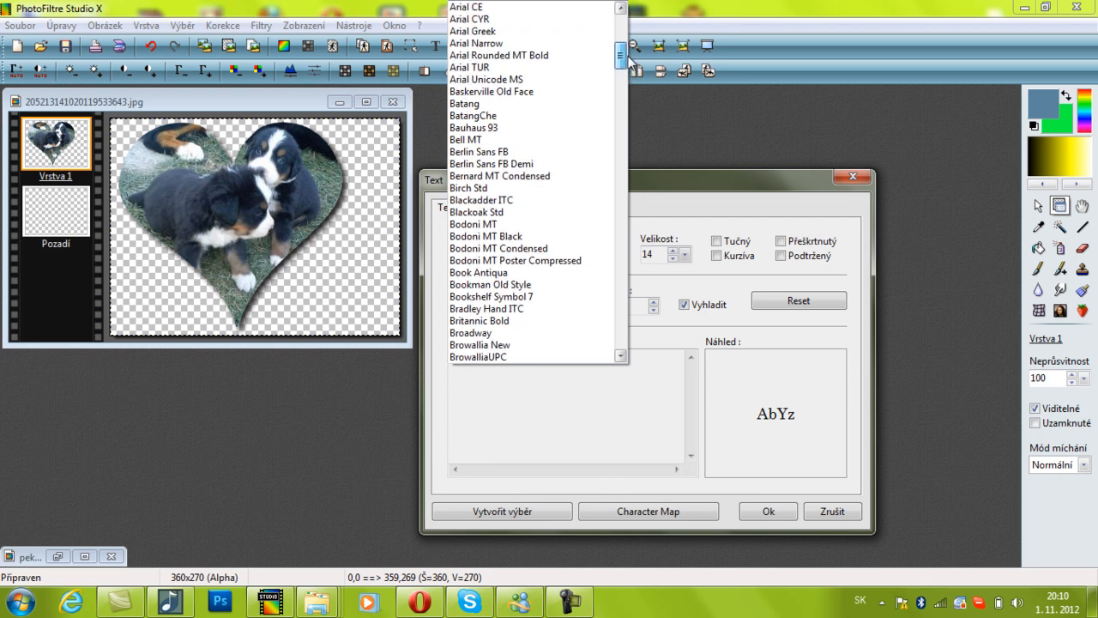
left_click(529, 137)
Enter "Puppies :)" as the content of the new text
left_click(522, 429)
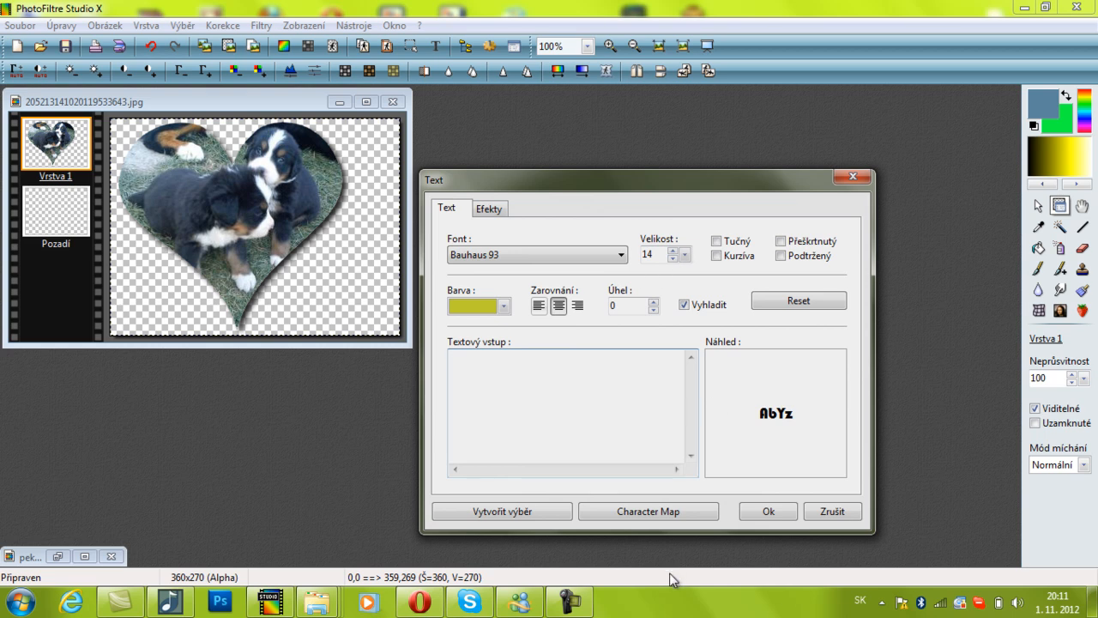
type("P")
key("Caps_Lock")
type("uppies :D")
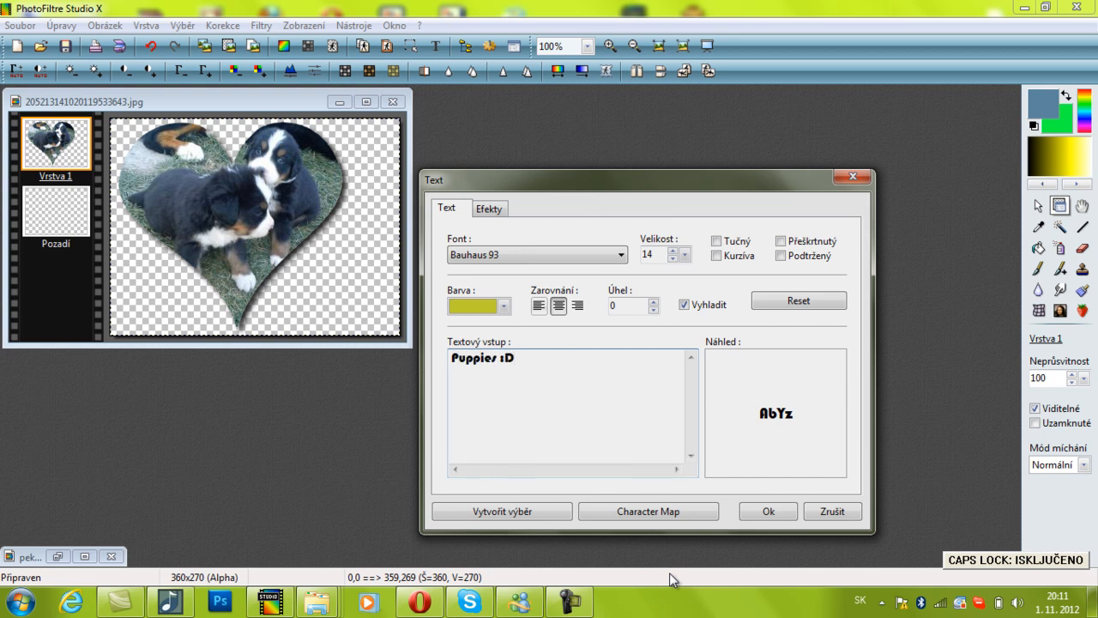
key("BackSpace")
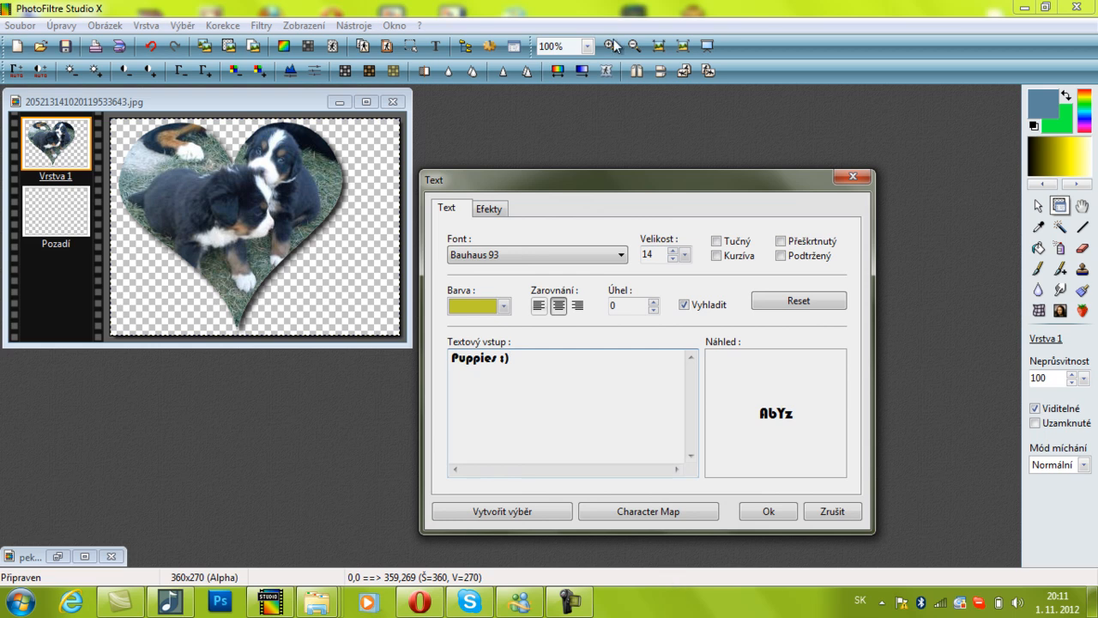
left_click(462, 302)
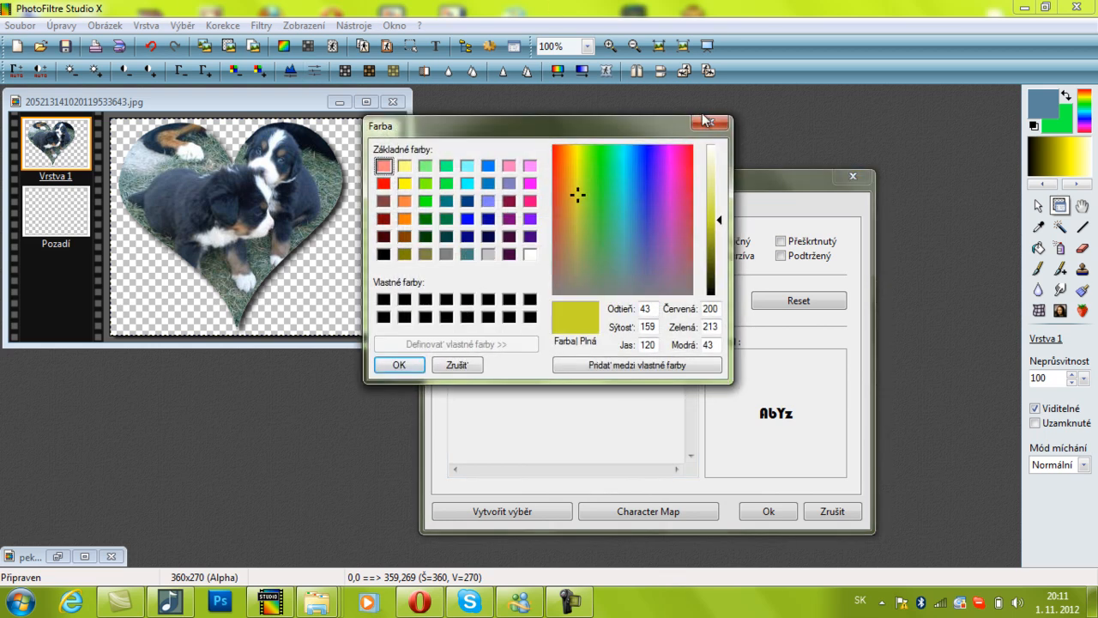
left_click(704, 121)
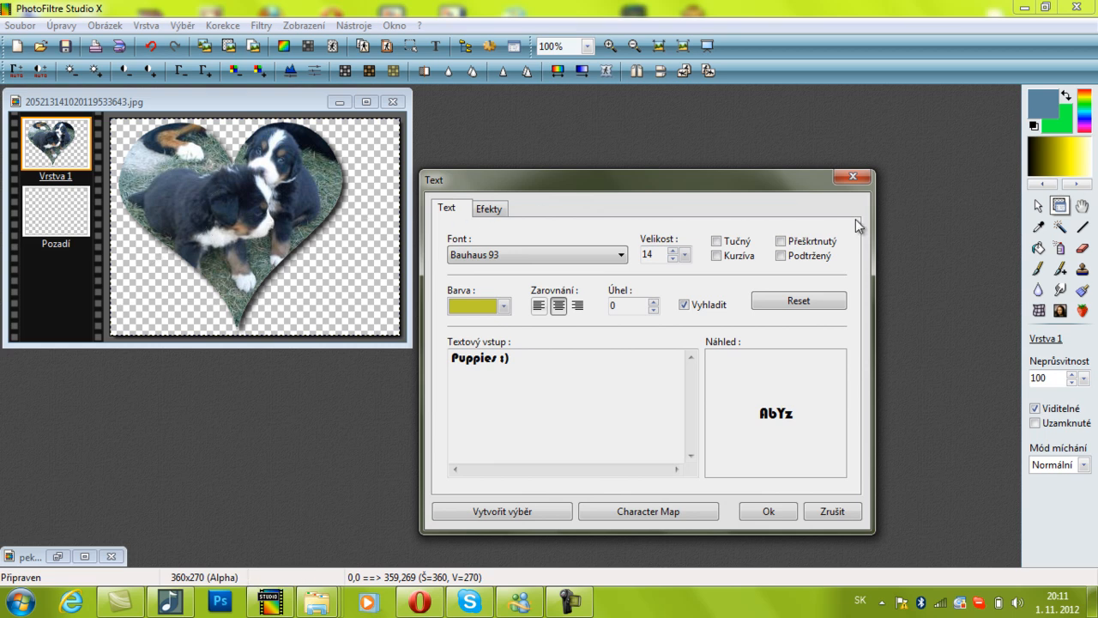
left_click(503, 306)
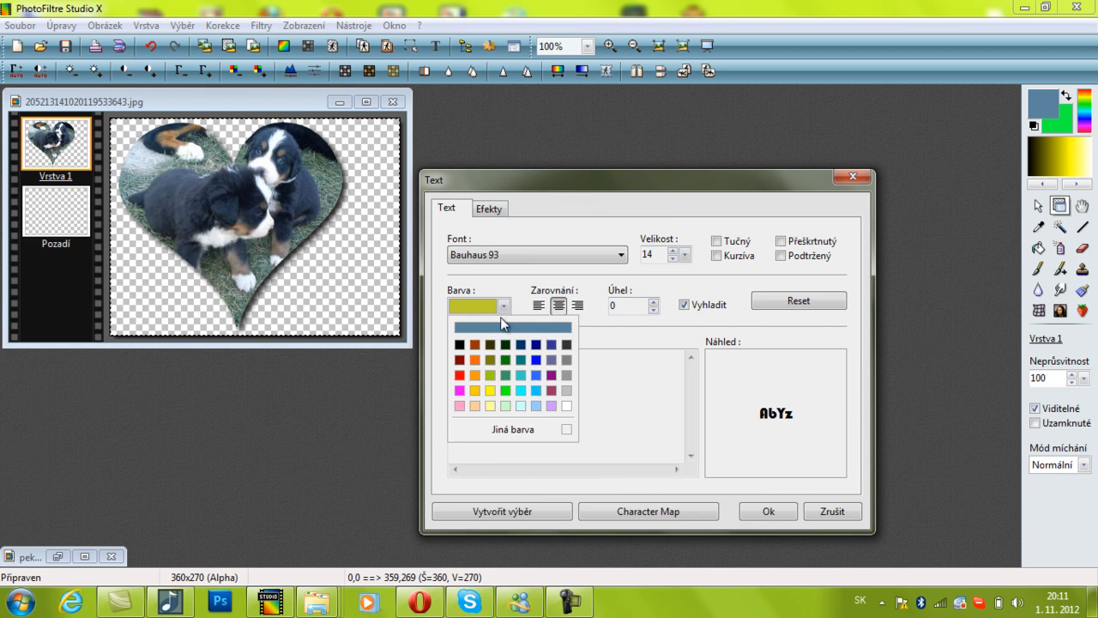
left_click(501, 311)
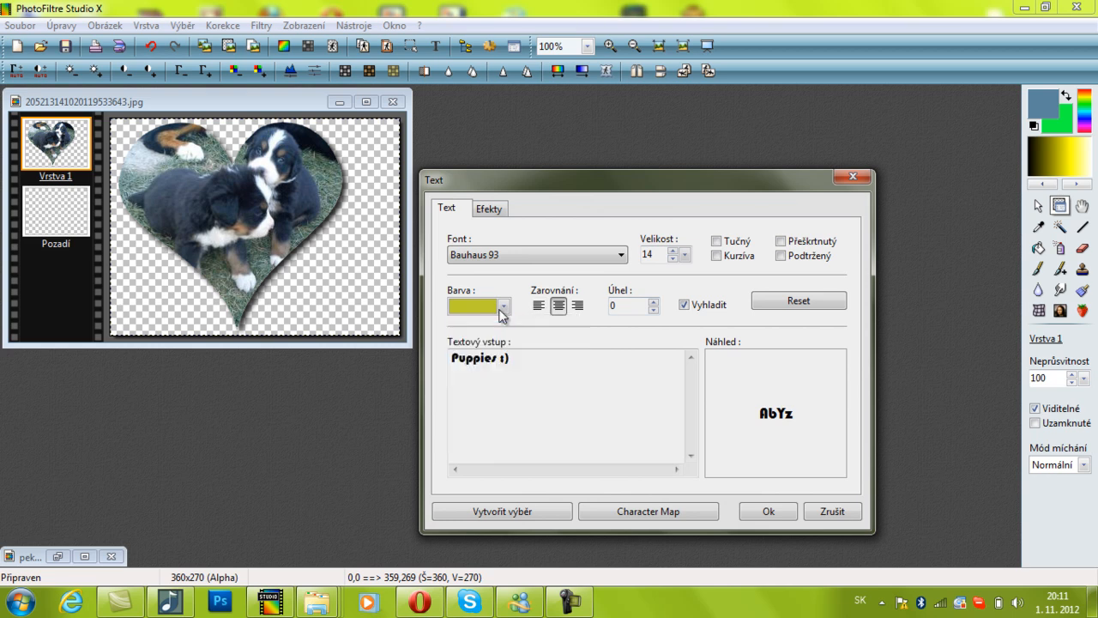
Review the text's effect settings, then insert the text and move it beside the heart's lower tip
left_click(481, 211)
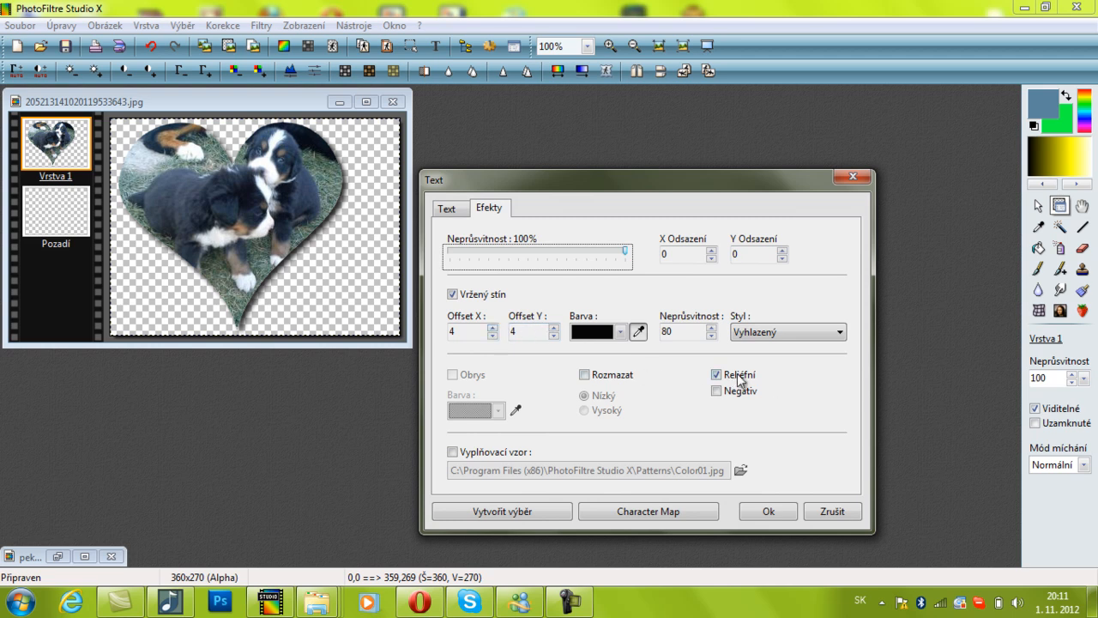
left_click(448, 209)
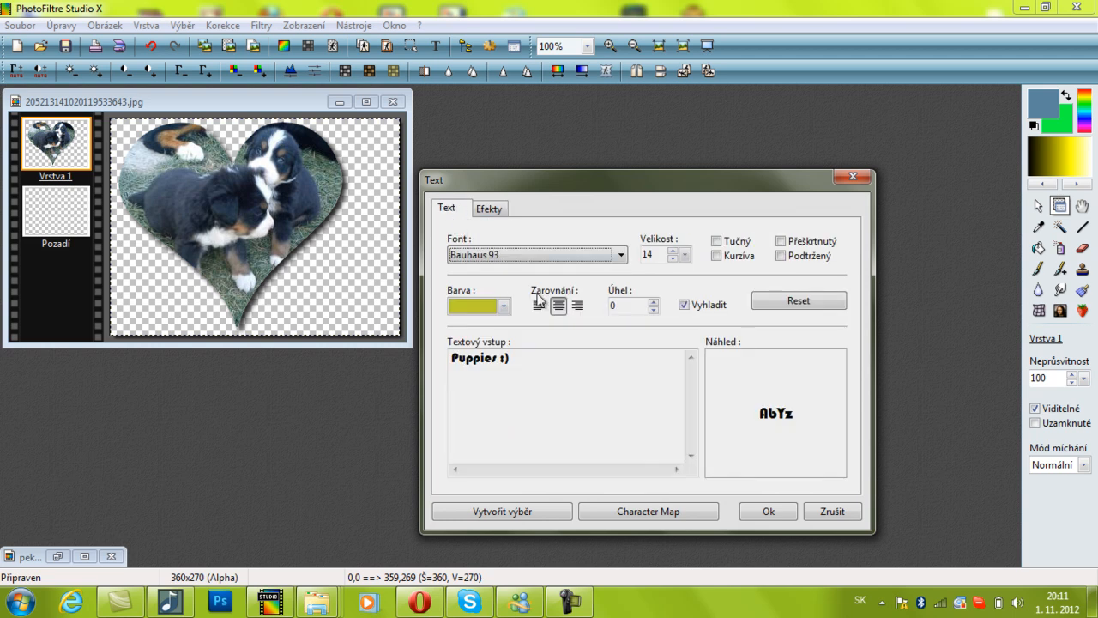
left_click(561, 358)
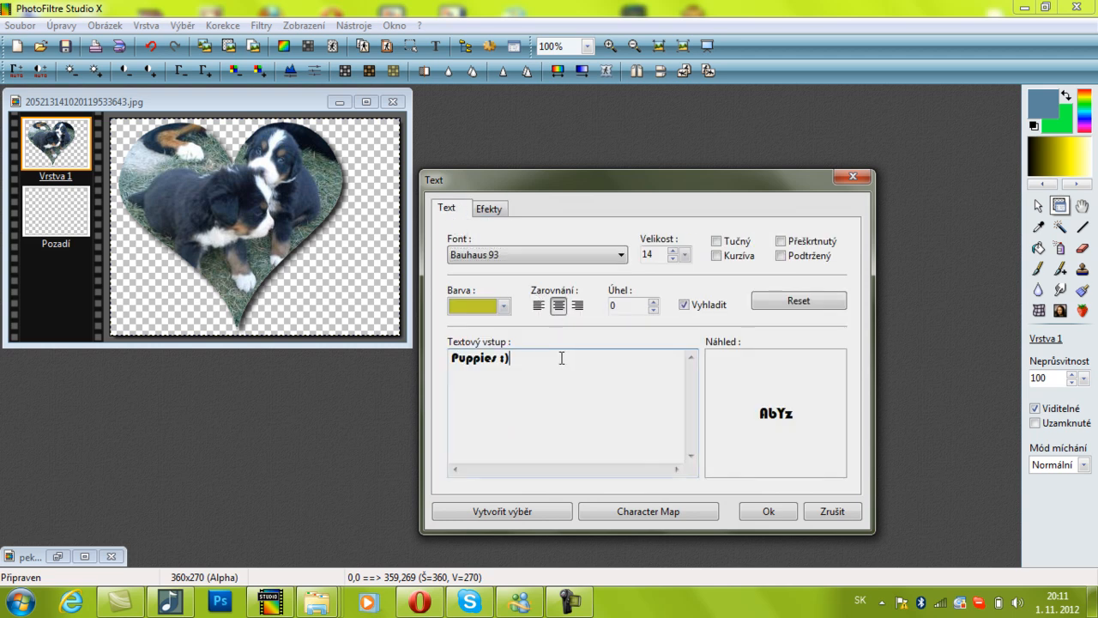
left_click(760, 512)
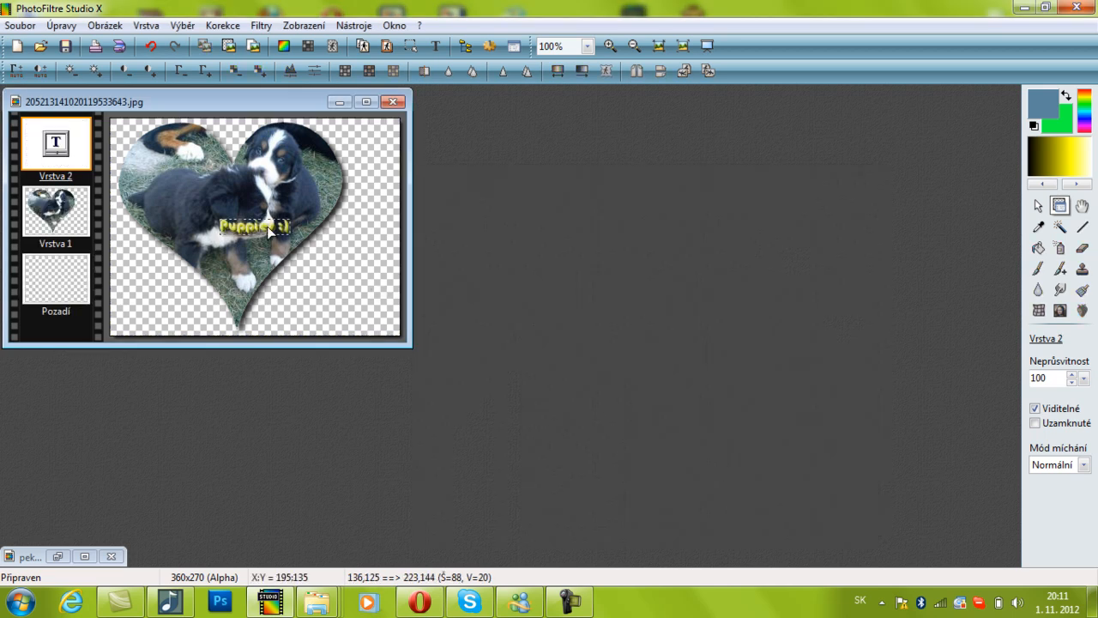
left_click_drag(267, 227, 336, 289)
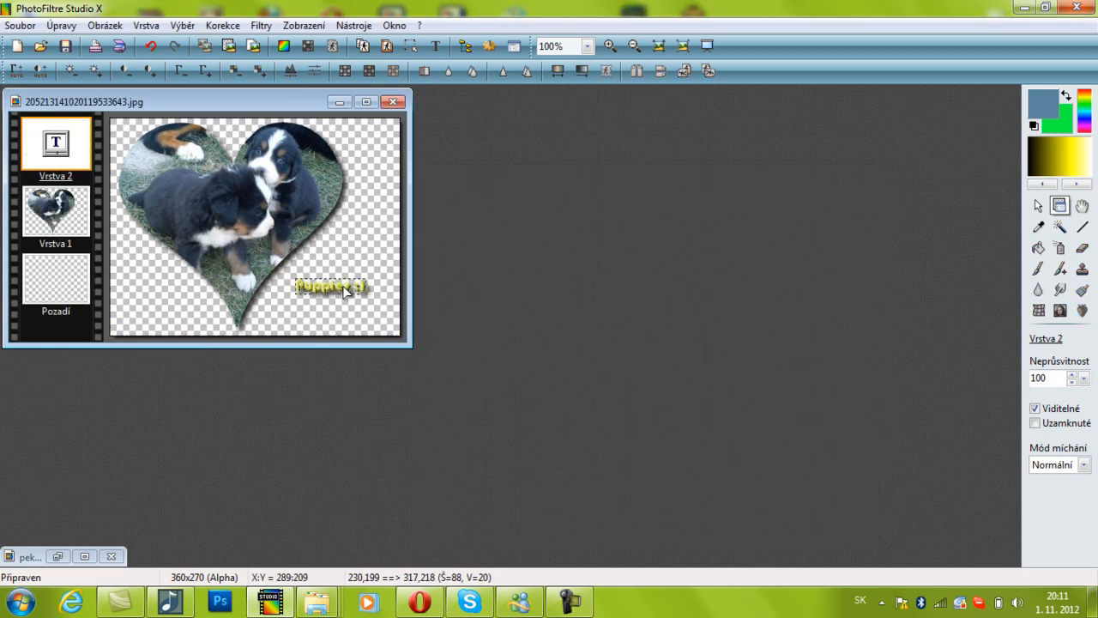
Set the size of the "Puppies :)" text to 30 and move it to the lower-right corner of the image
double_click(346, 291)
left_click(684, 254)
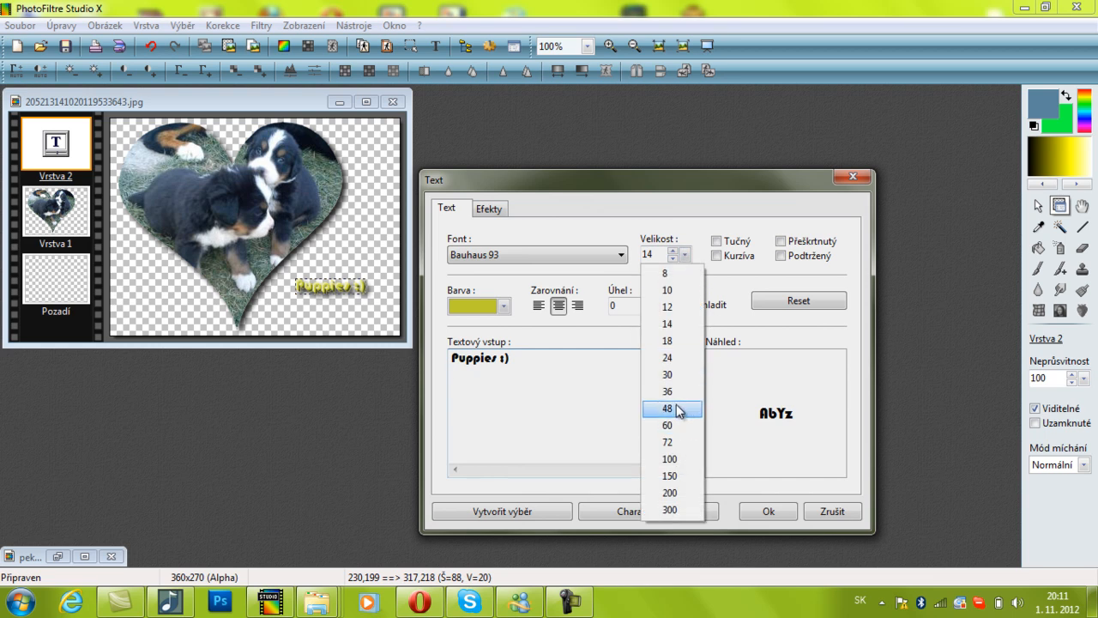
left_click(676, 377)
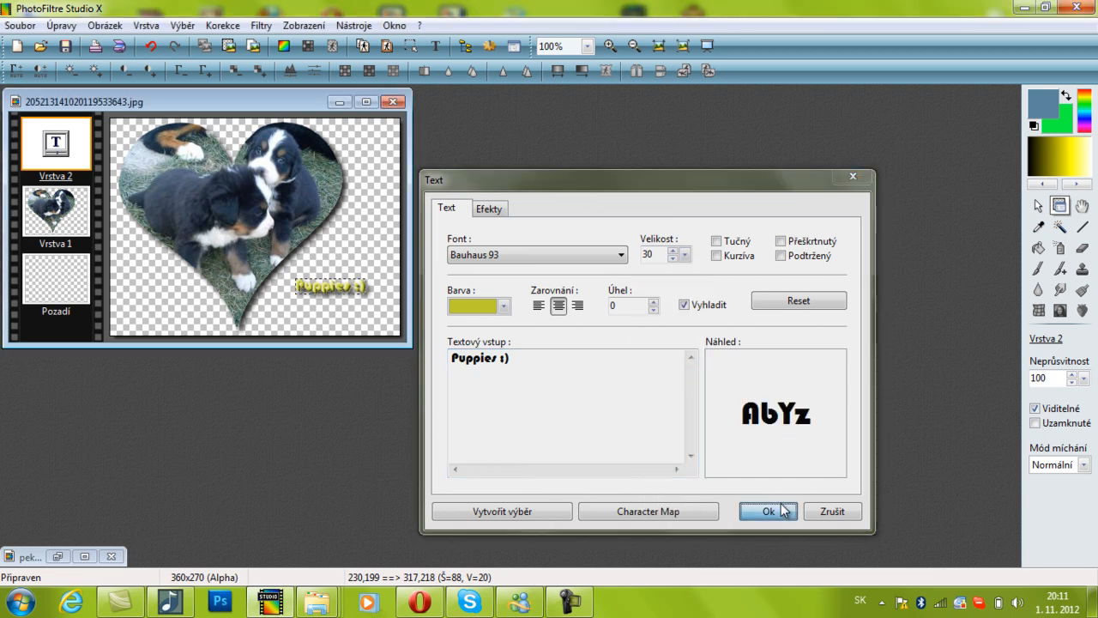
left_click(767, 510)
left_click_drag(331, 307, 357, 309)
Set the text's angle to -90 and move it along the right edge of the image
double_click(356, 309)
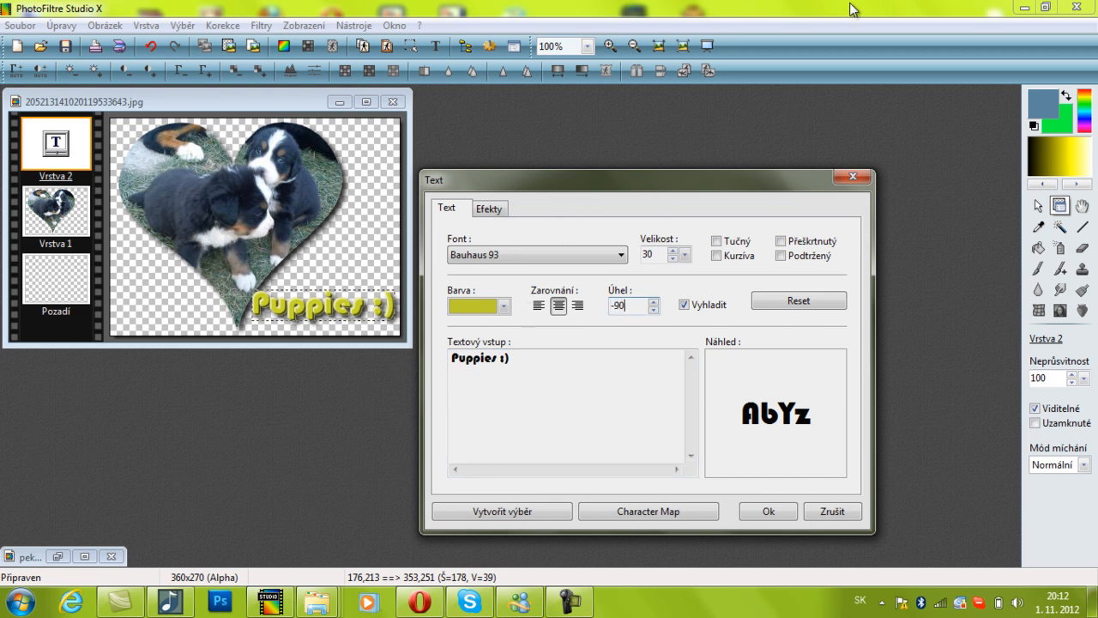
left_click(766, 512)
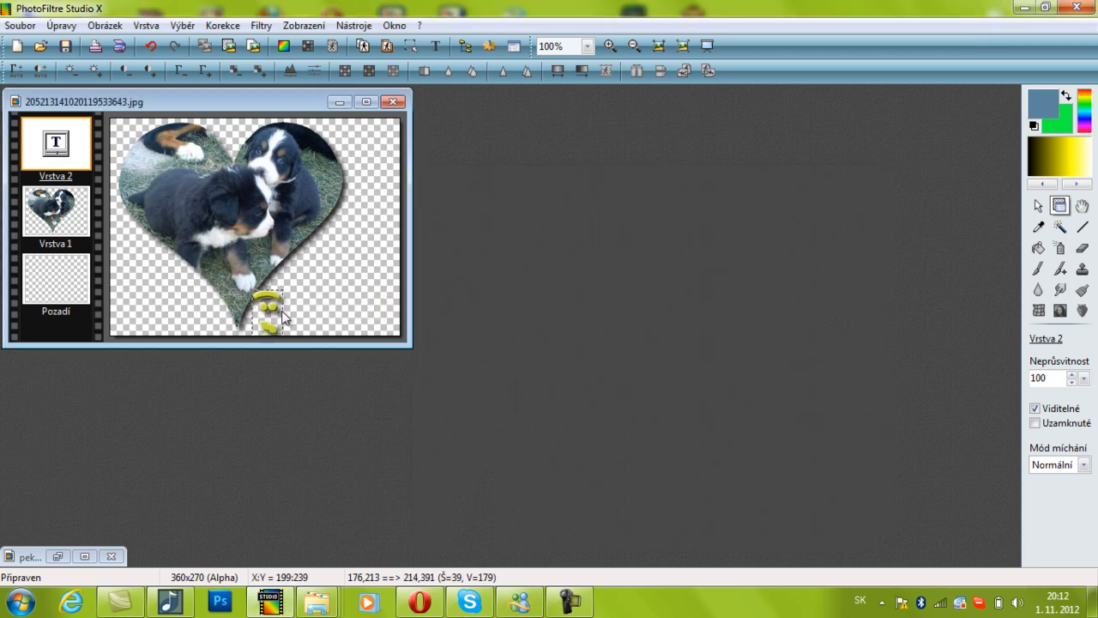
left_click_drag(266, 291, 378, 196)
Set the angle of the "Puppies :)" text to 90
double_click(378, 195)
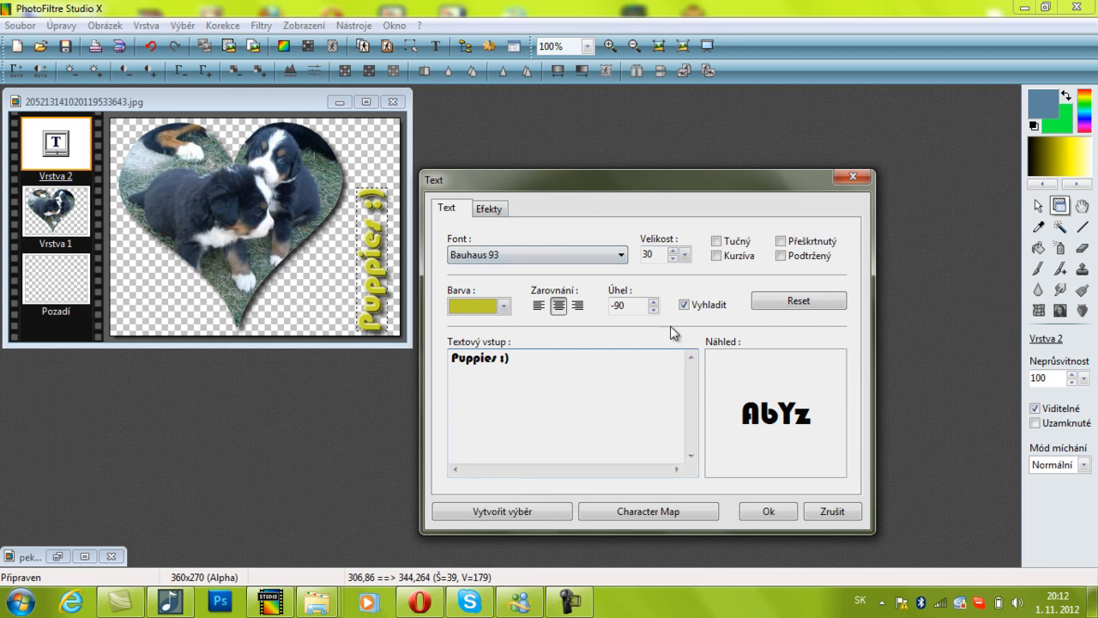
double_click(627, 302)
type("0")
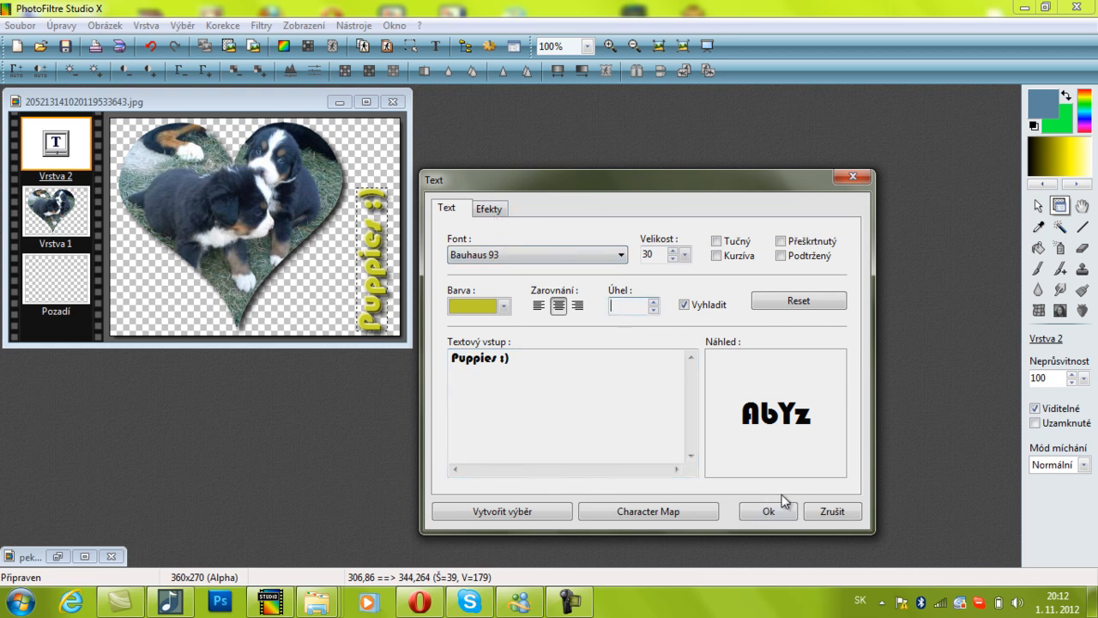
left_click(783, 506)
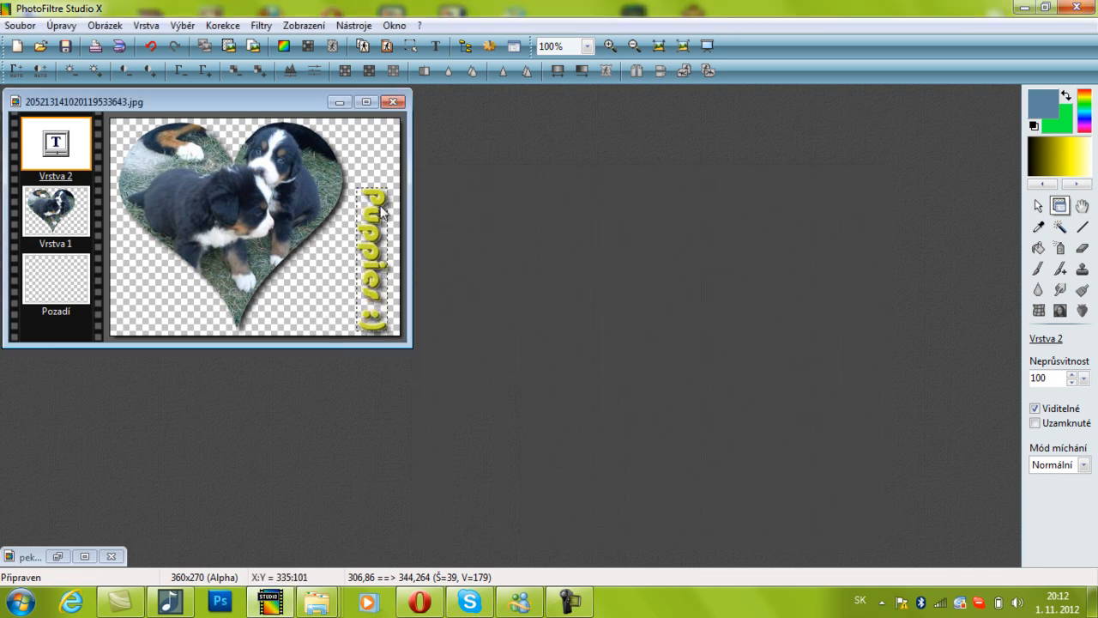
Give the text a slight negative angle and place it across the lower part of the heart
double_click(378, 215)
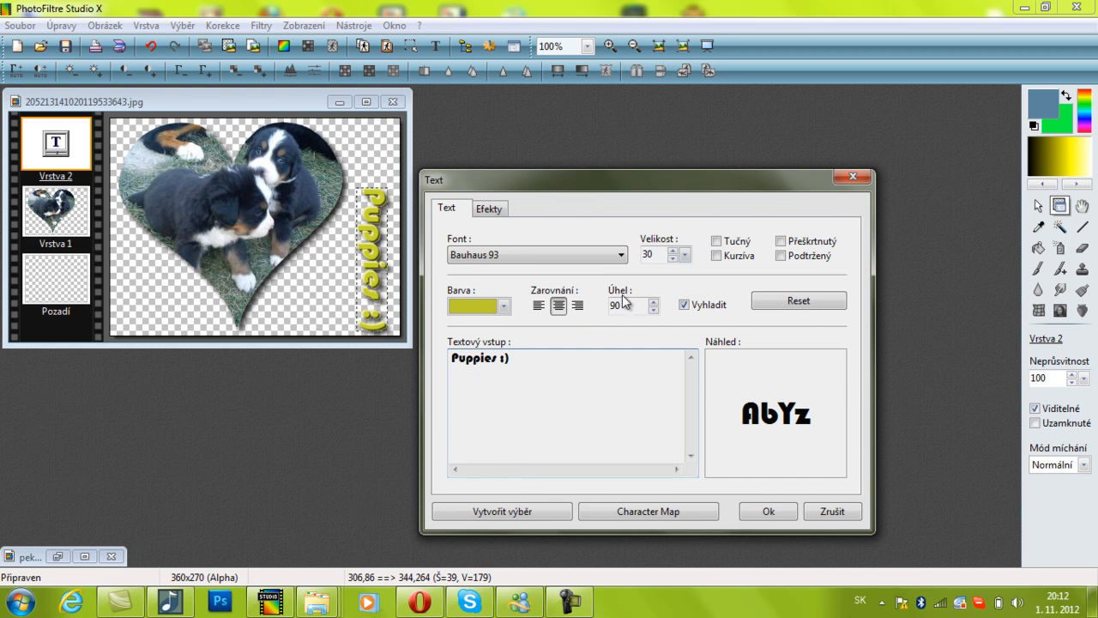
double_click(624, 312)
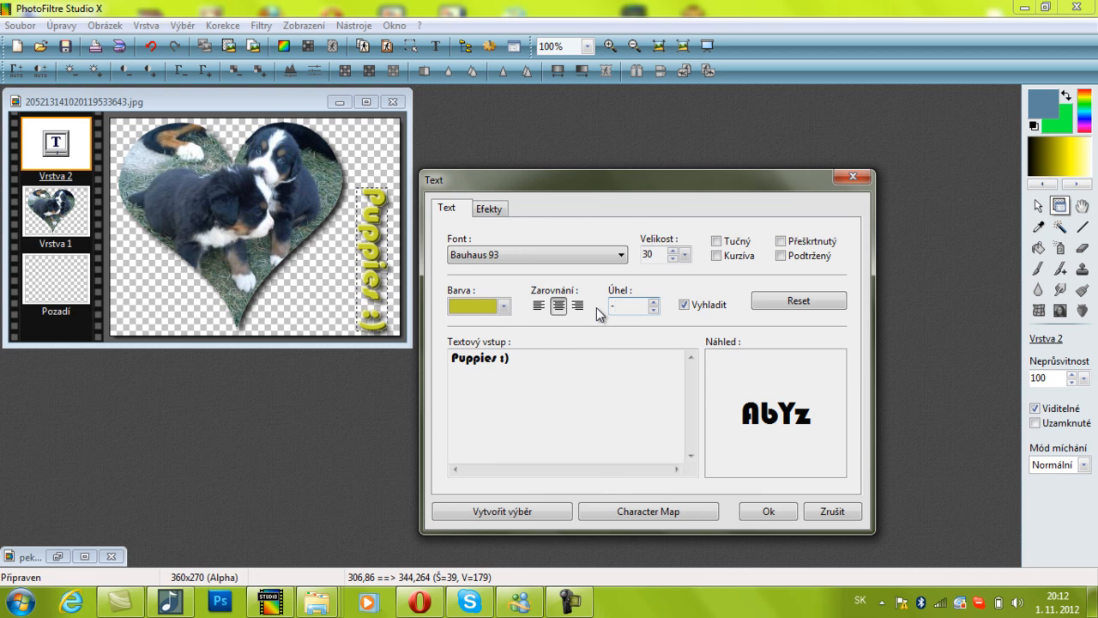
left_click(767, 514)
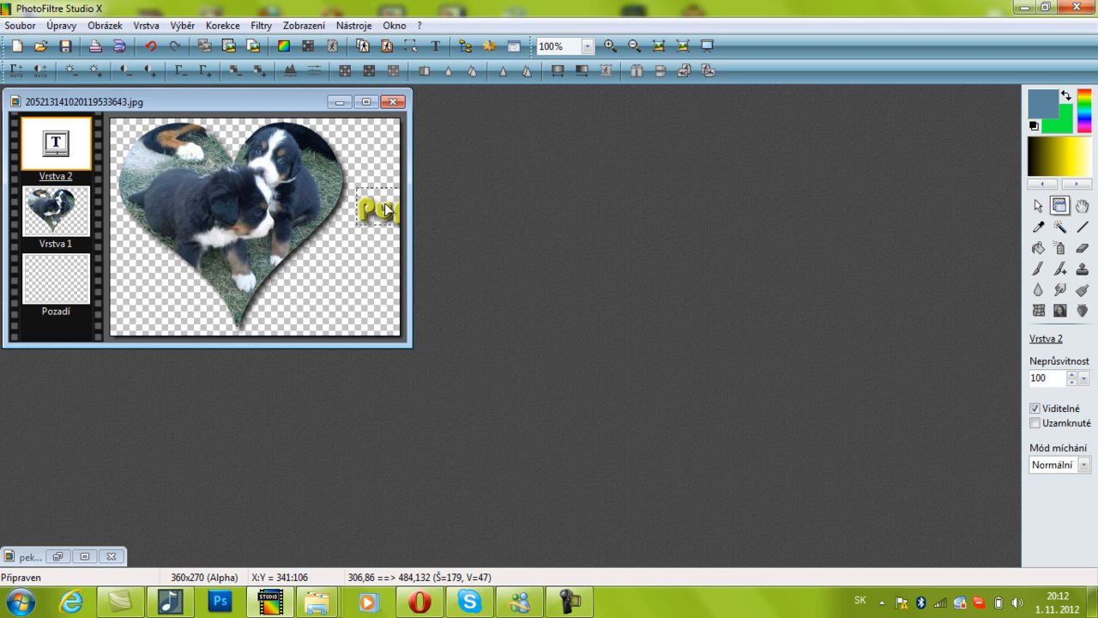
left_click_drag(397, 208, 194, 283)
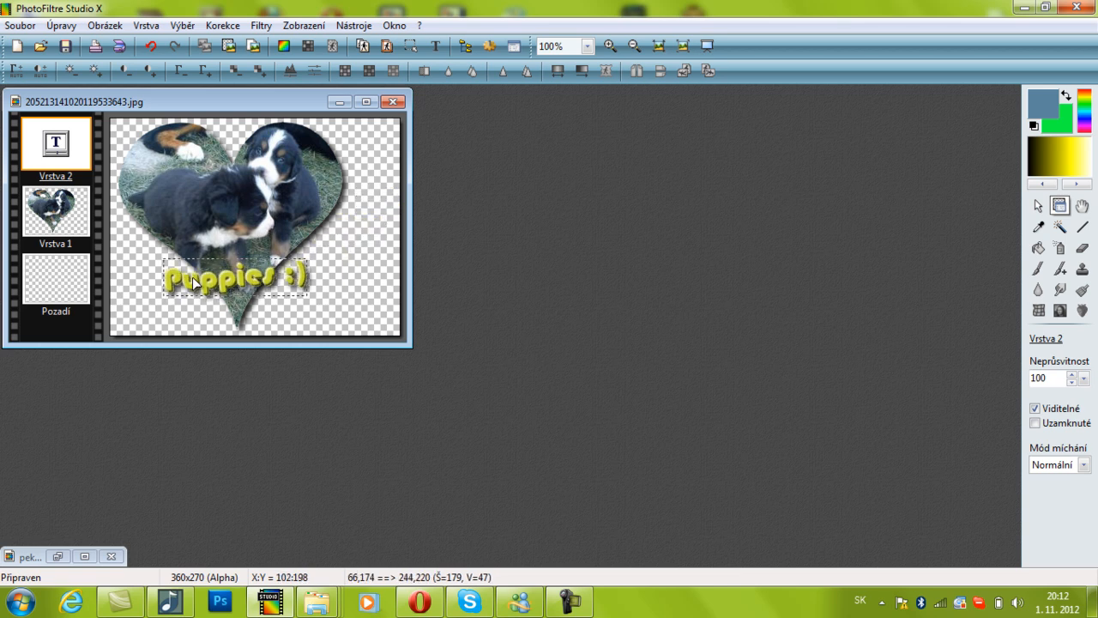
Start saving the image as a new file on the desktop (Pracovná plocha) in PNG format
left_click(17, 26)
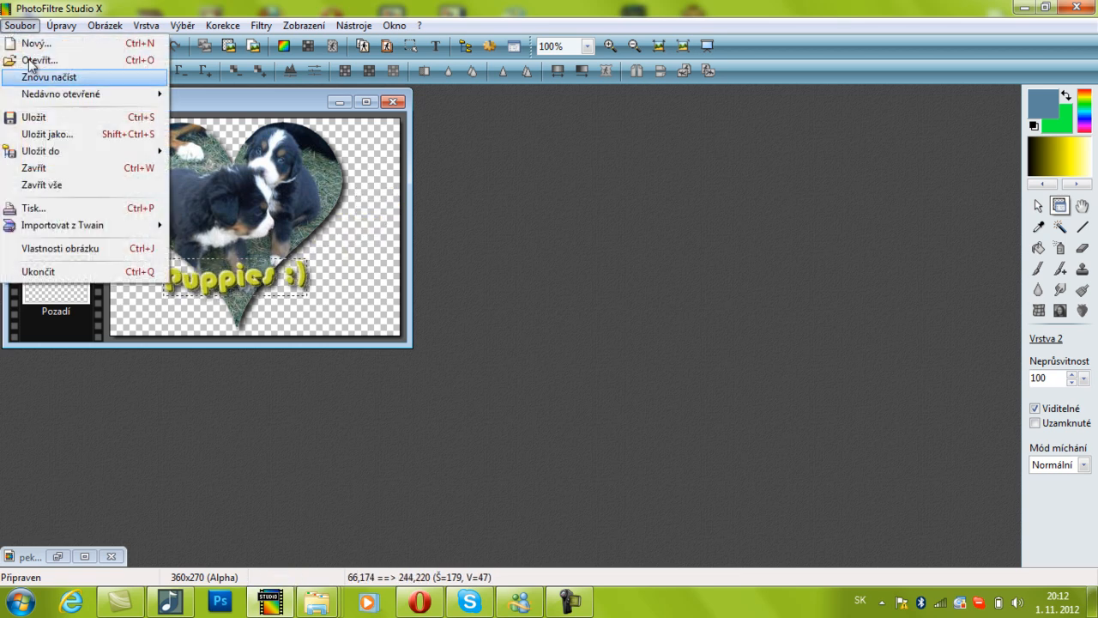
left_click(77, 134)
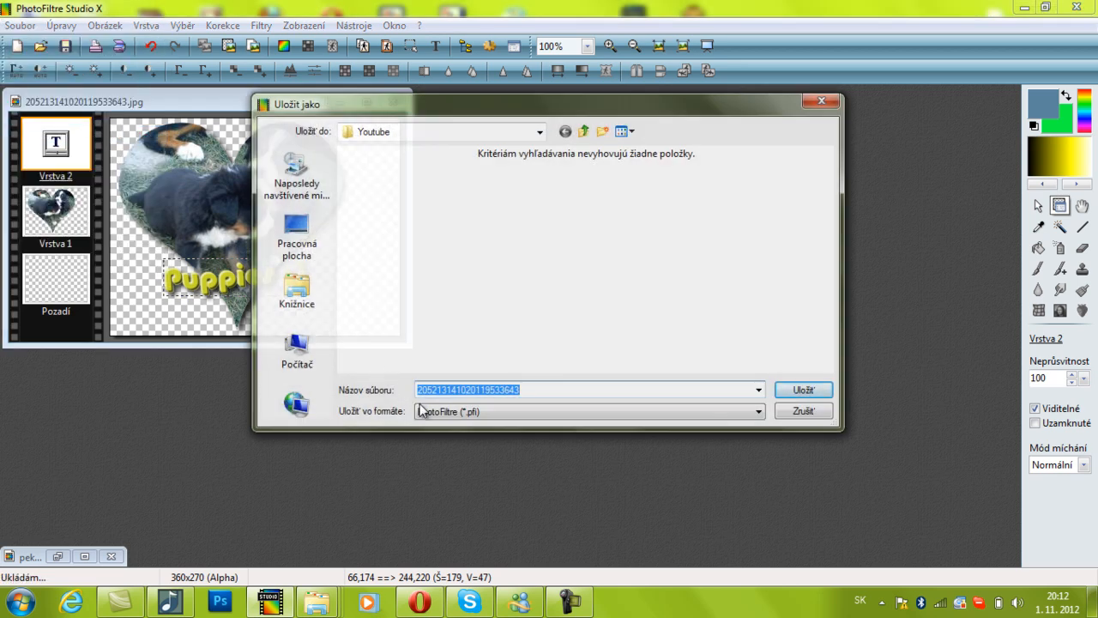
left_click(301, 261)
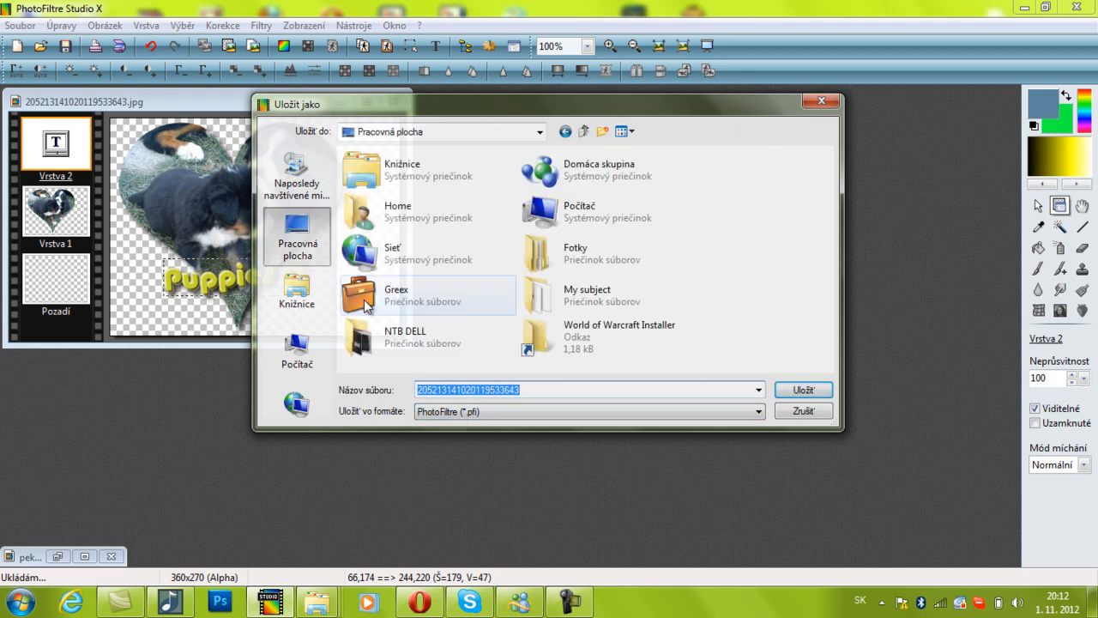
left_click(471, 414)
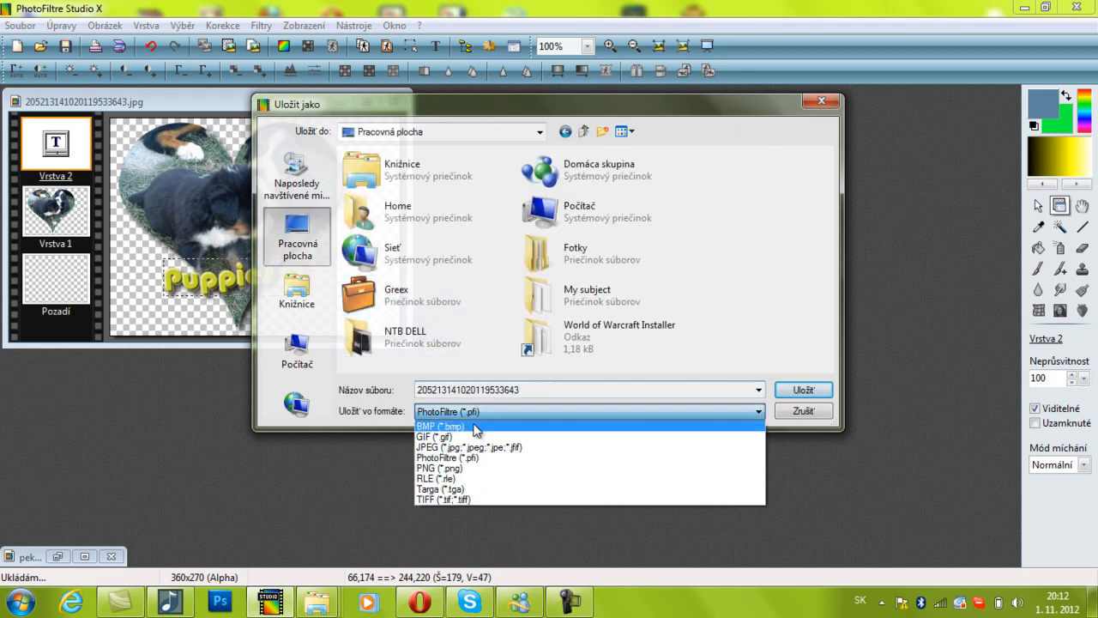
left_click(477, 466)
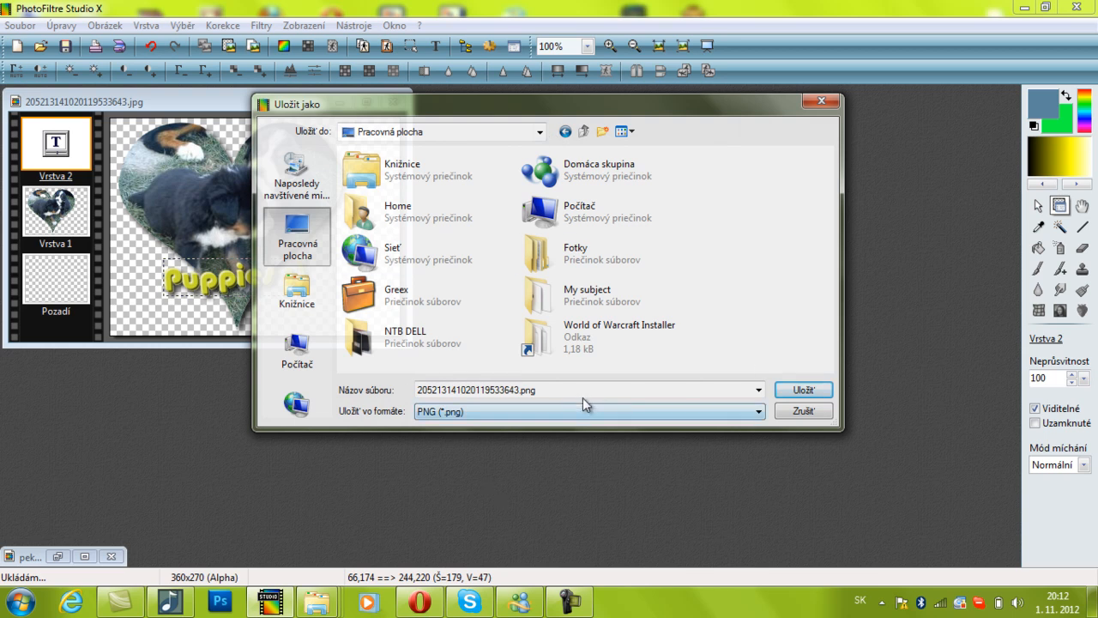
Try PhotoFiltre (*.pfi) as the save format, return it to PNG (*.png), and cancel the save
left_click(623, 390)
left_click(613, 413)
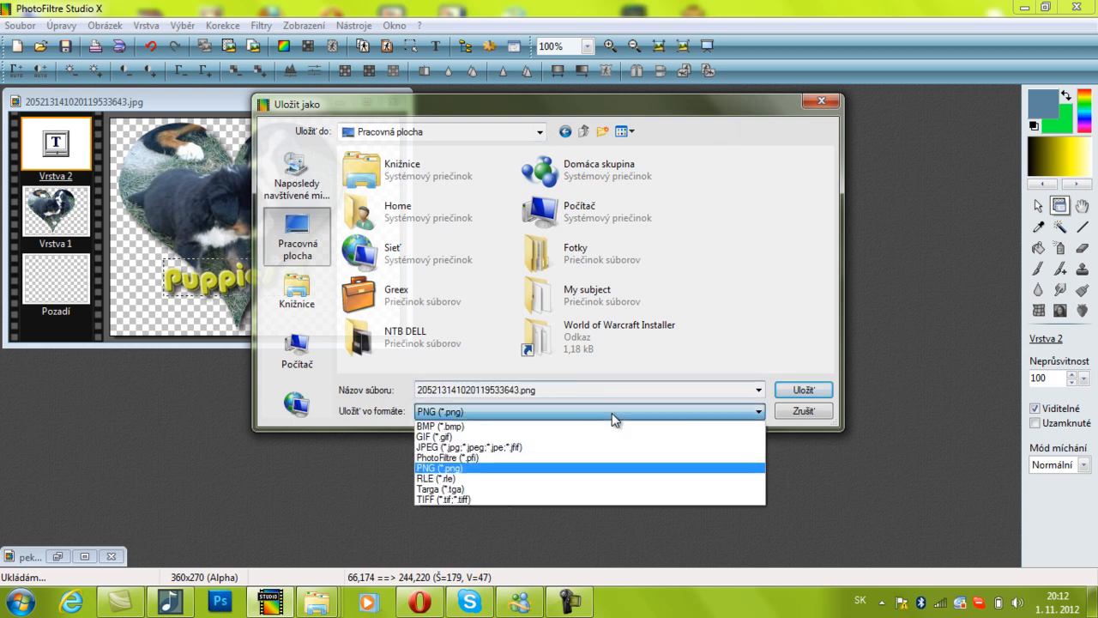
left_click(612, 457)
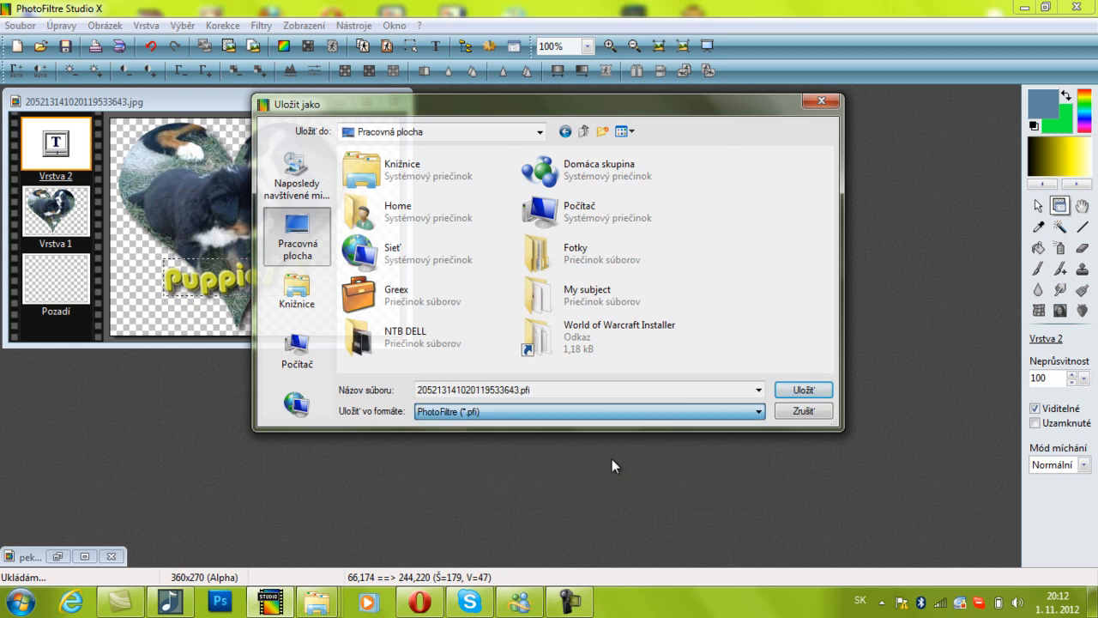
left_click(576, 415)
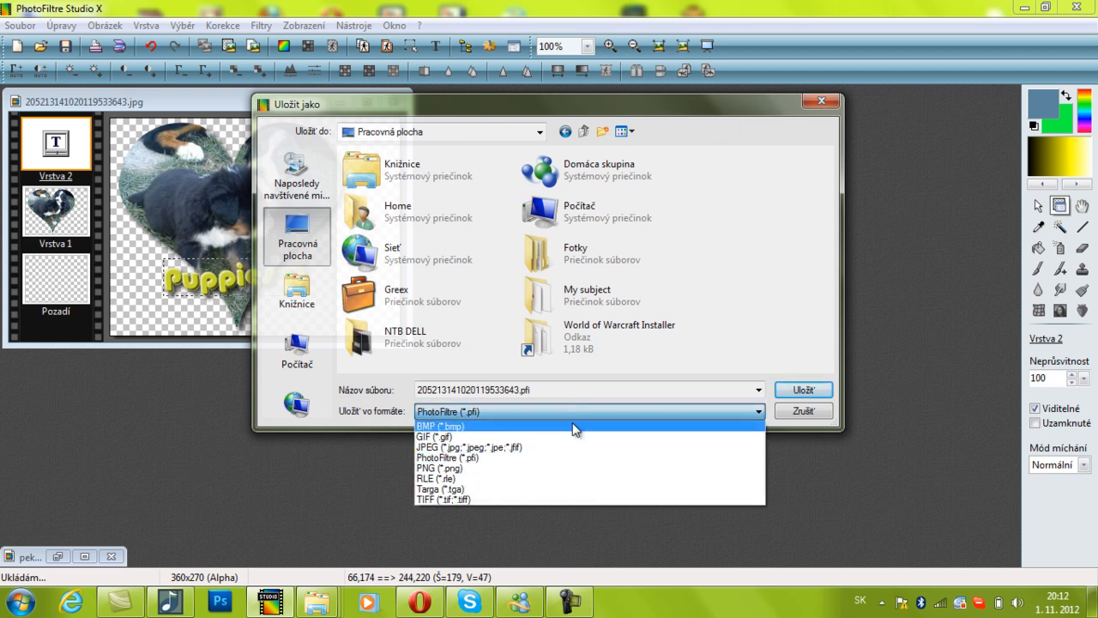
left_click(575, 468)
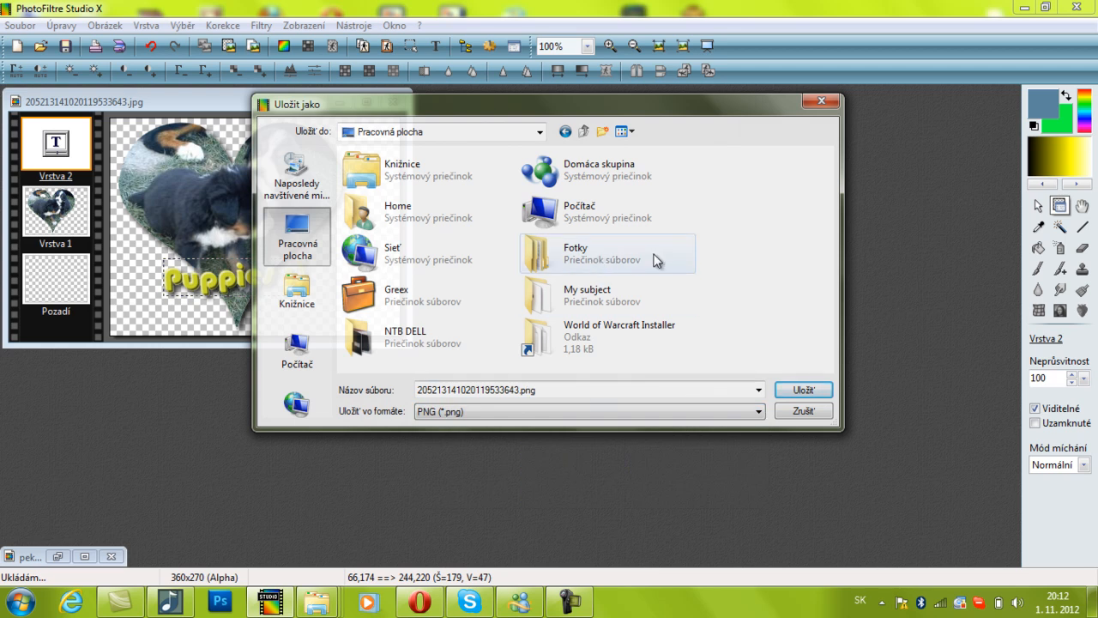
left_click(820, 103)
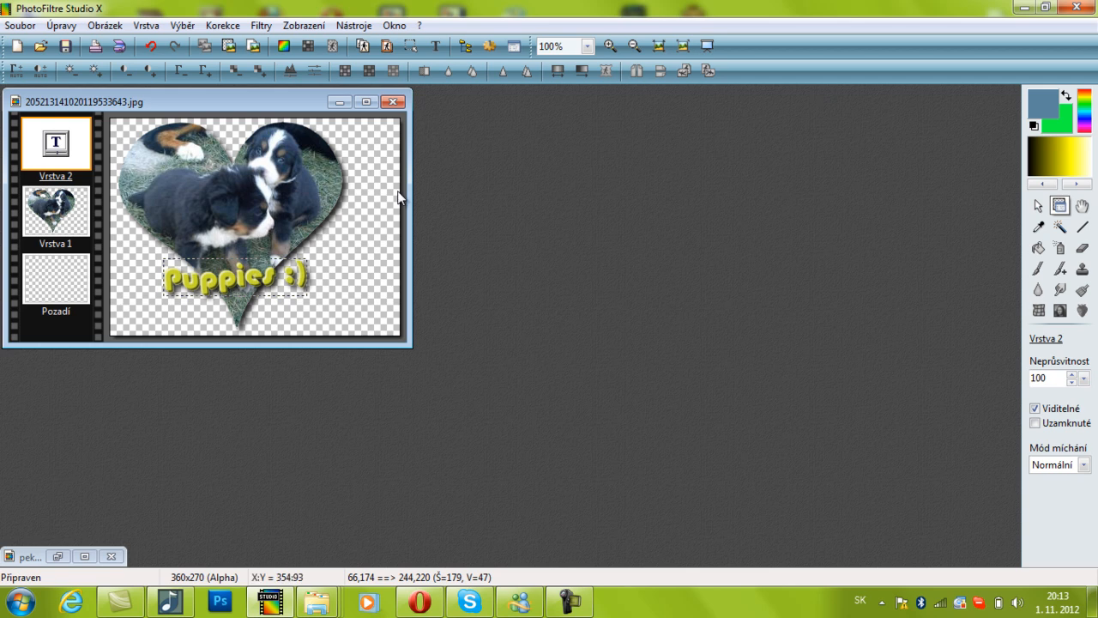
Close the puppy image without saving its changes and restore the minimized cat photo
left_click(287, 222)
left_click(392, 101)
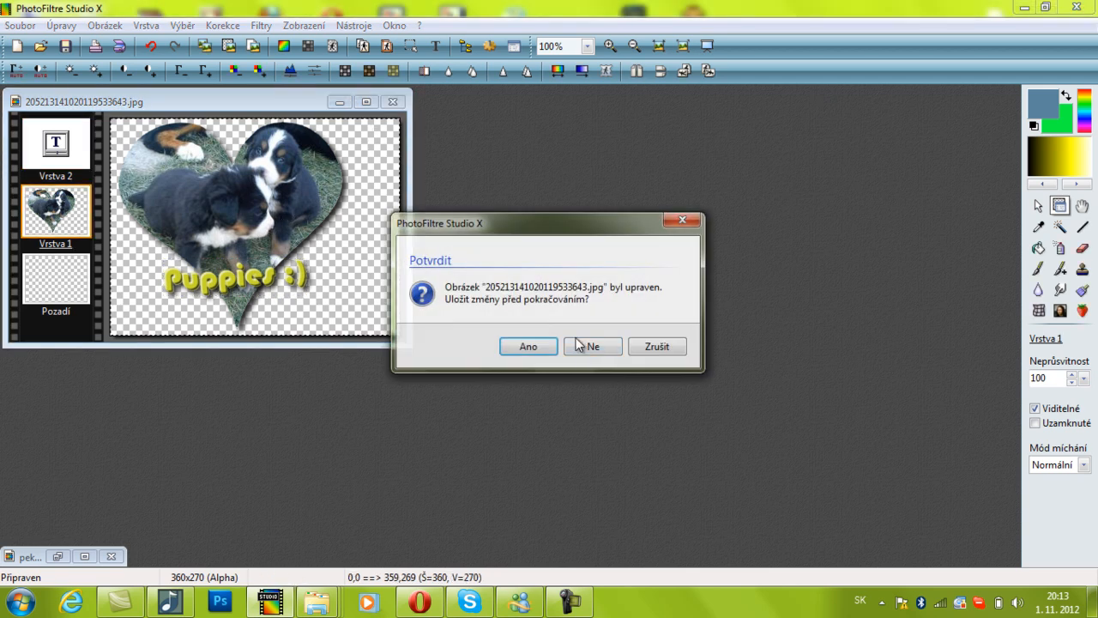
left_click(585, 345)
left_click(58, 557)
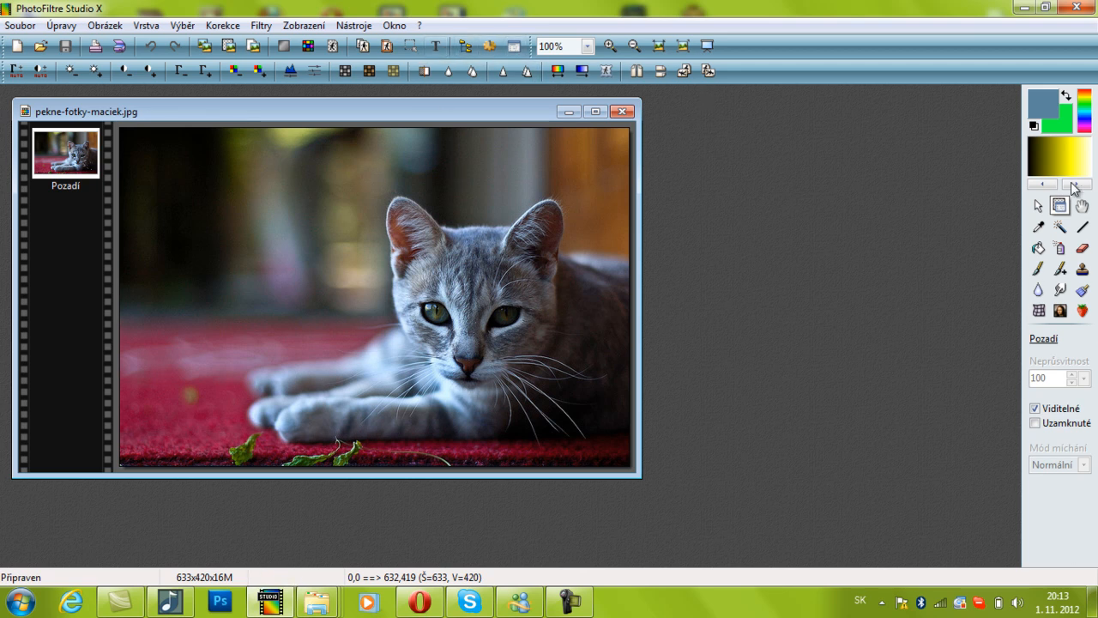
Draw a circular selection about 352 by 350 pixels around the cat's head and shift it over the face
left_click(1039, 204)
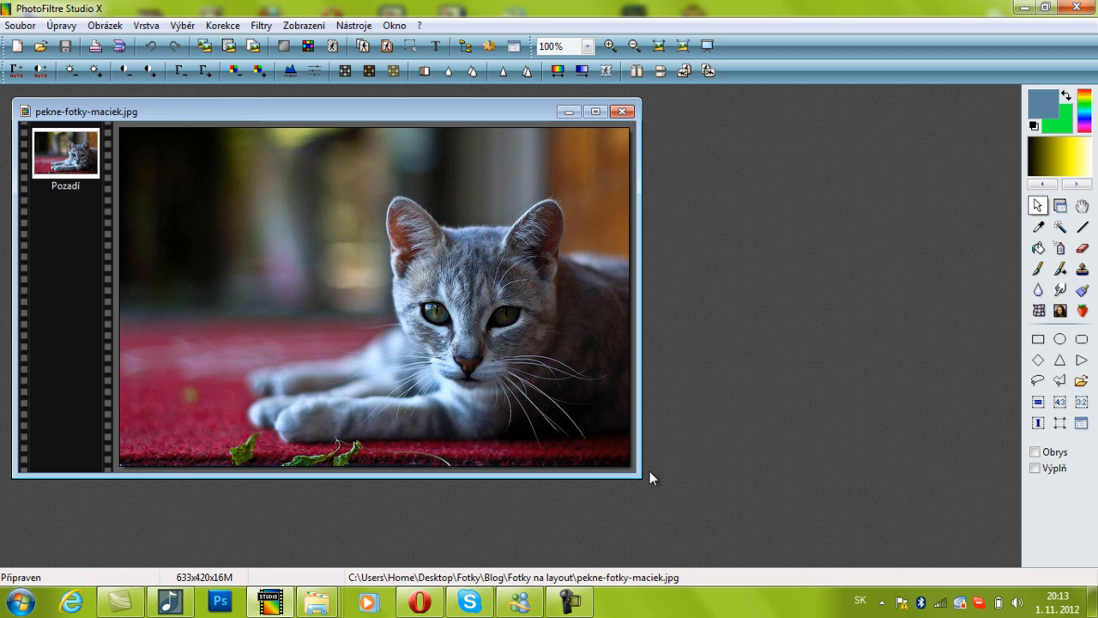
mouse_move(639, 480)
left_mouse_down()
mouse_move(652, 485)
mouse_move(638, 473)
mouse_move(651, 482)
mouse_move(644, 460)
mouse_move(662, 477)
mouse_move(645, 481)
left_mouse_up()
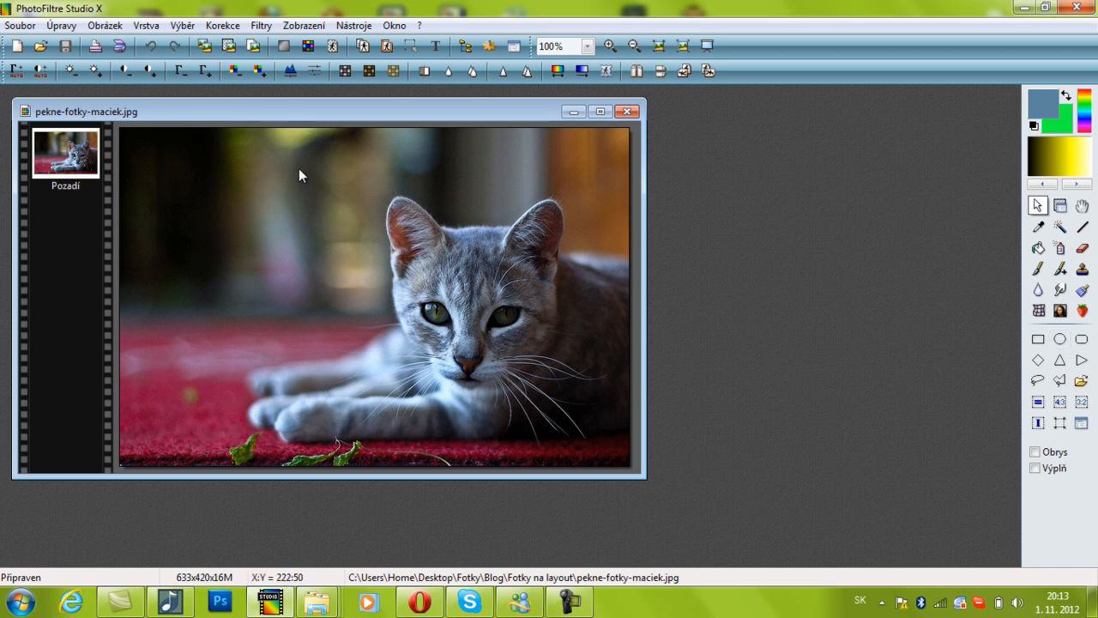
left_click_drag(299, 168, 584, 449)
left_click(569, 601)
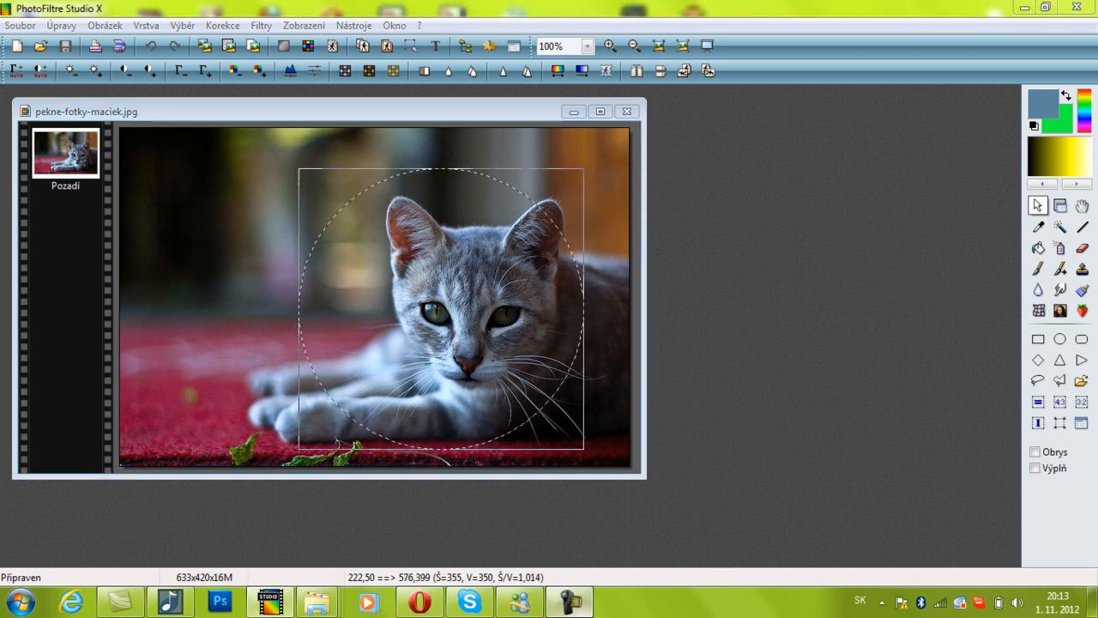
left_click(571, 602)
left_click_drag(498, 341, 522, 342)
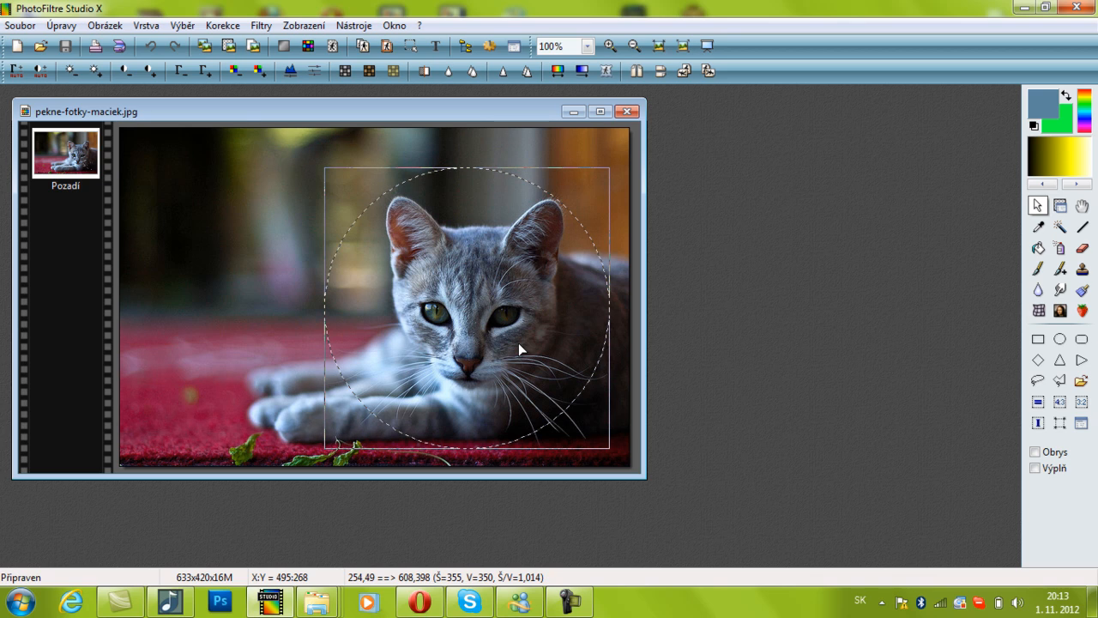
left_click_drag(323, 311, 330, 182)
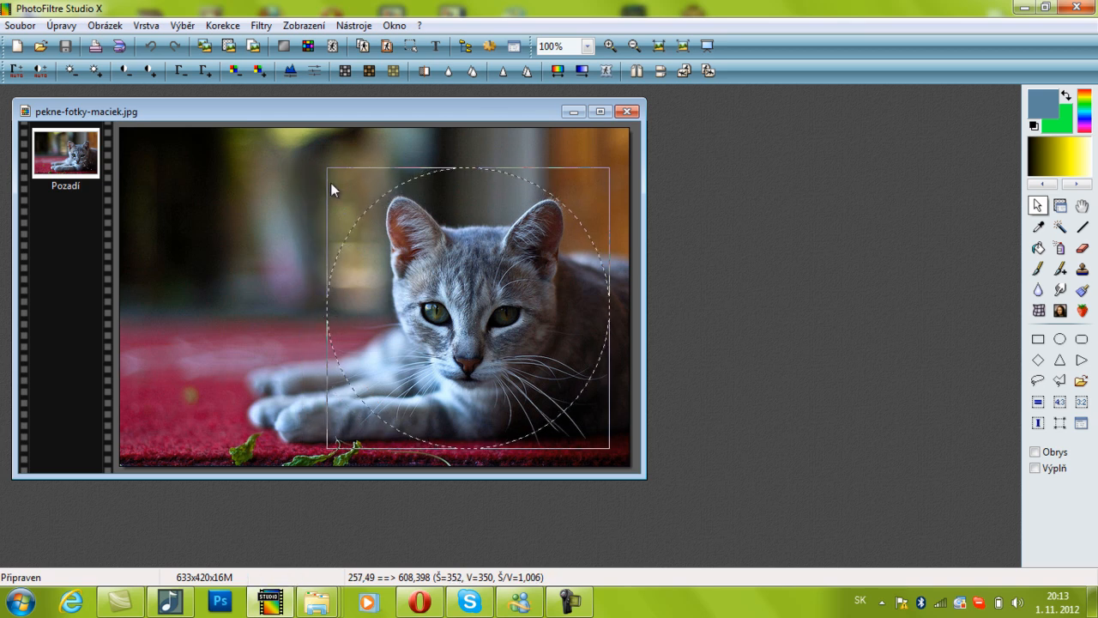
Replace the selection with a rounded rectangle about 564 by 305 pixels around the cat
left_click(1082, 339)
left_click_drag(150, 190, 632, 452)
mouse_move(396, 283)
left_mouse_down()
mouse_move(422, 284)
mouse_move(391, 280)
left_mouse_up()
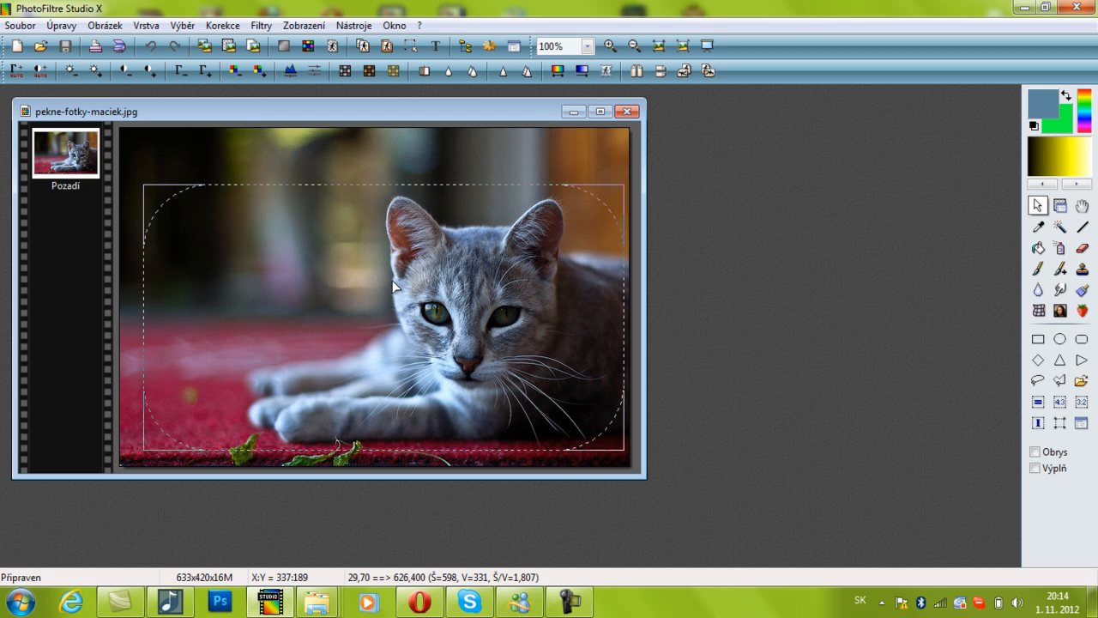
left_click(141, 348)
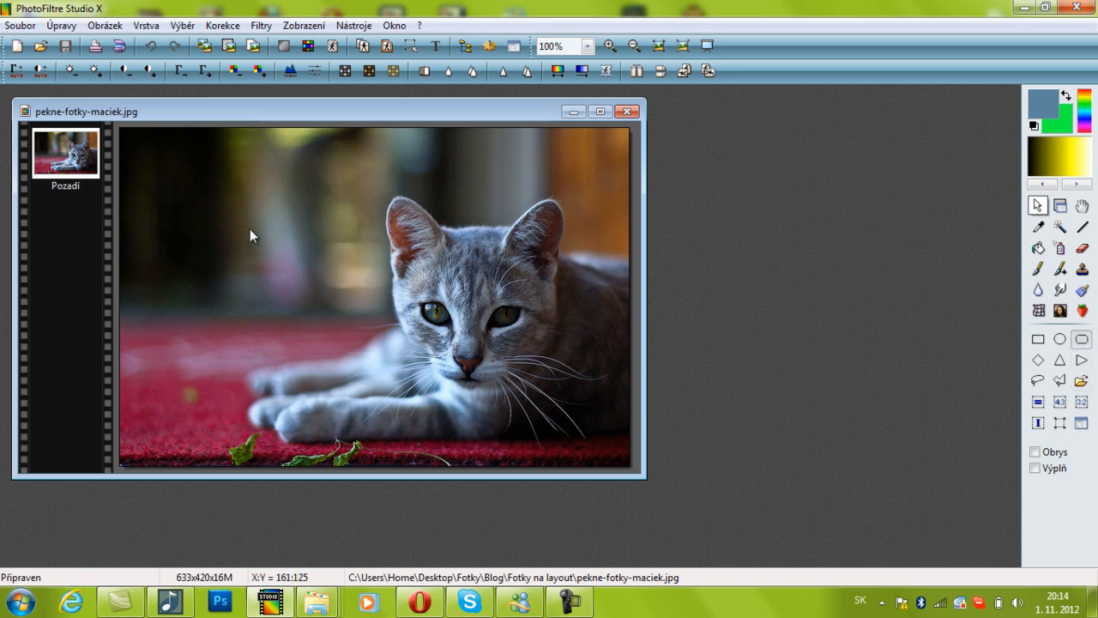
left_click_drag(160, 188, 630, 442)
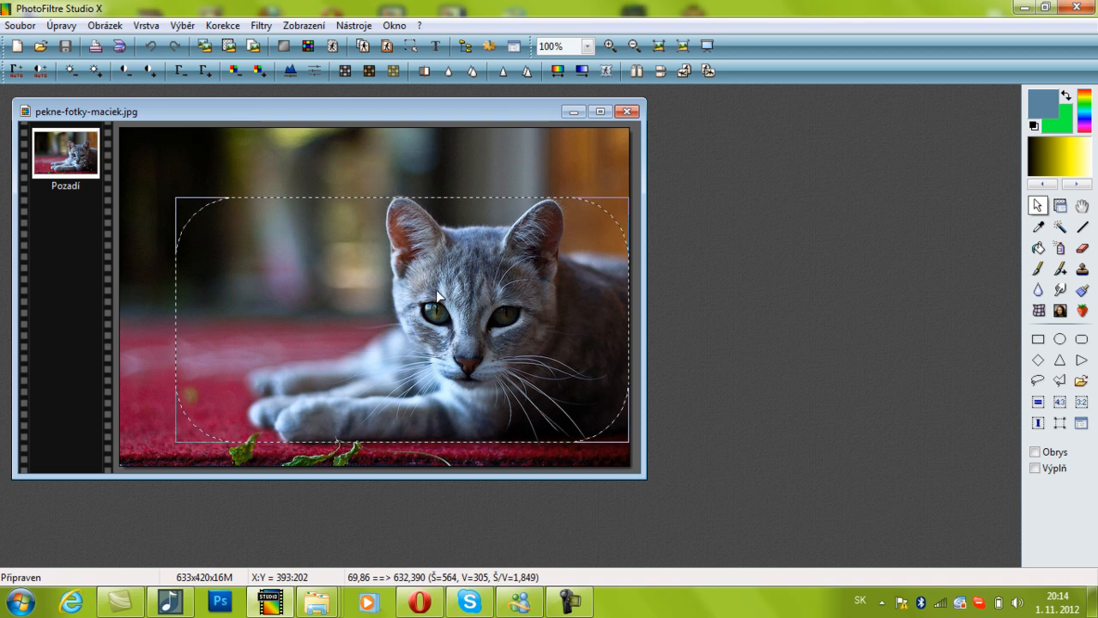
Invert the selection and insert a new background with transparency by selection (Průhlednost podle výběru)
right_click(426, 297)
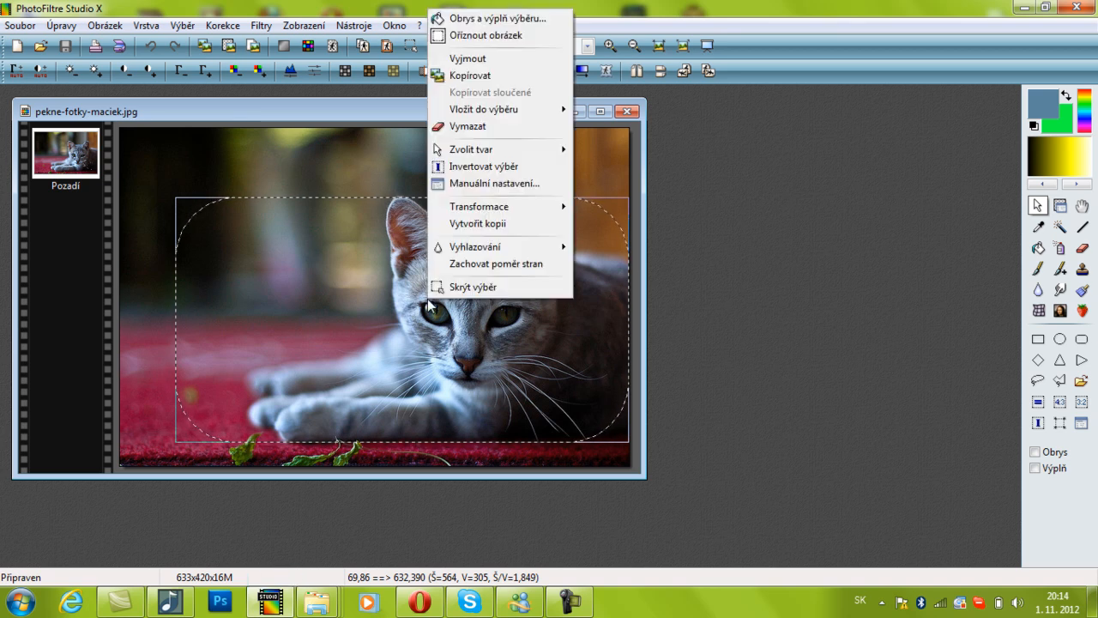
left_click(509, 165)
left_click(145, 25)
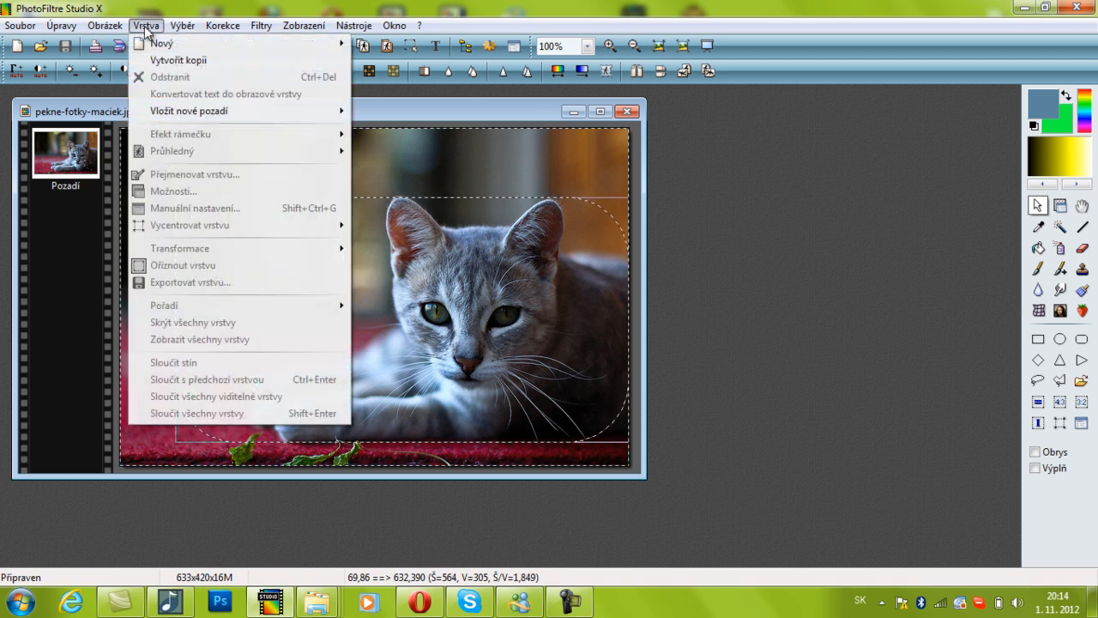
mouse_move(230, 114)
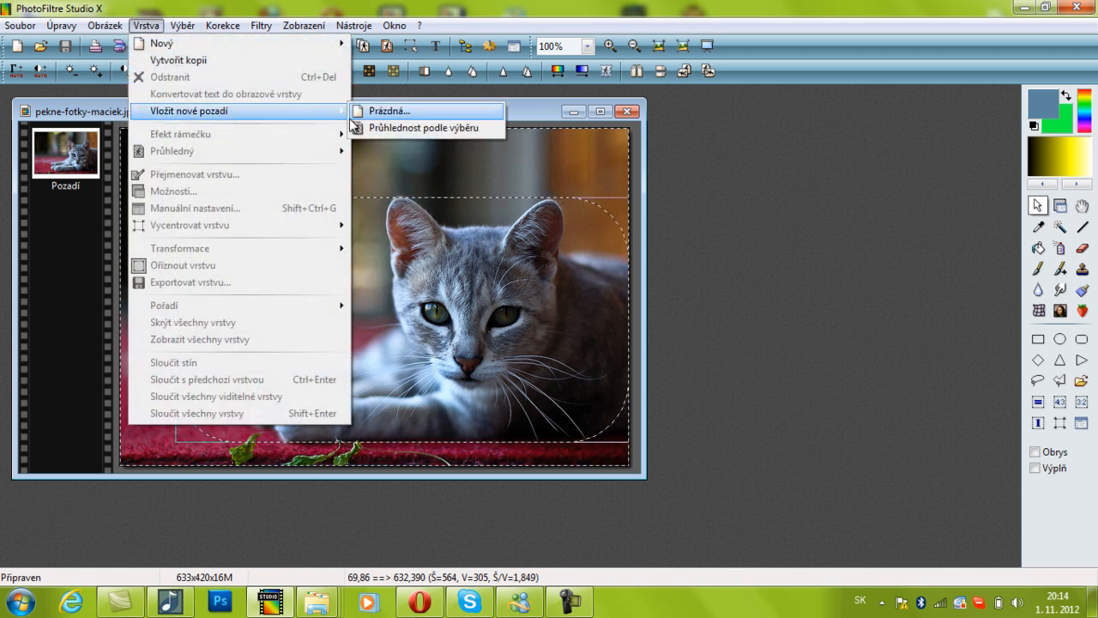
left_click(388, 128)
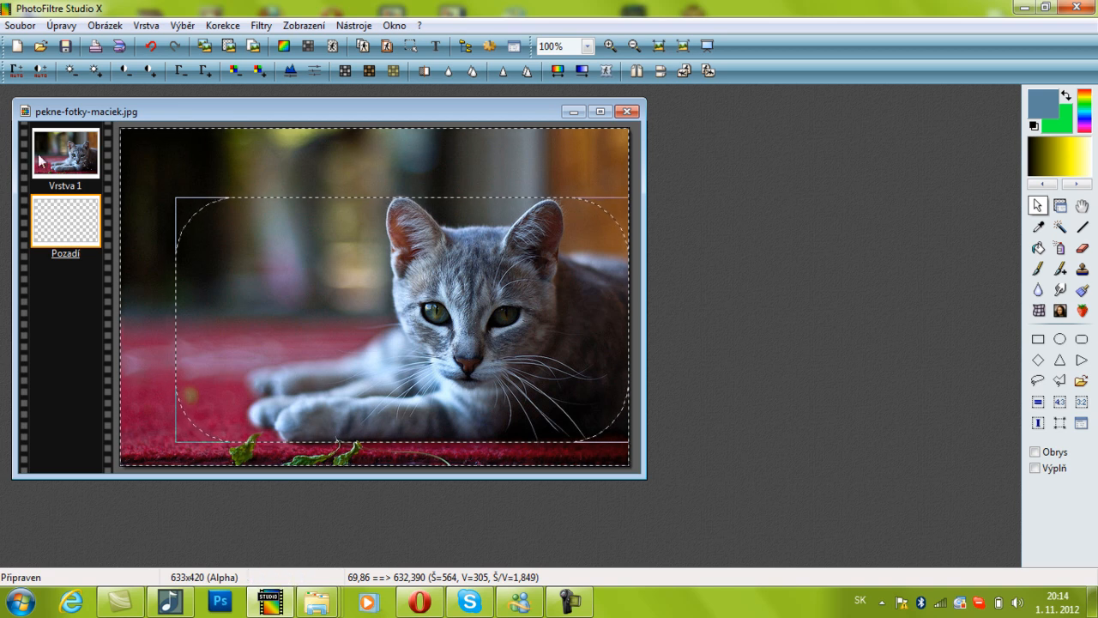
Cut the area outside the rounded rectangle from the cat layer, Vrstva 1
left_click(66, 159)
right_click(292, 329)
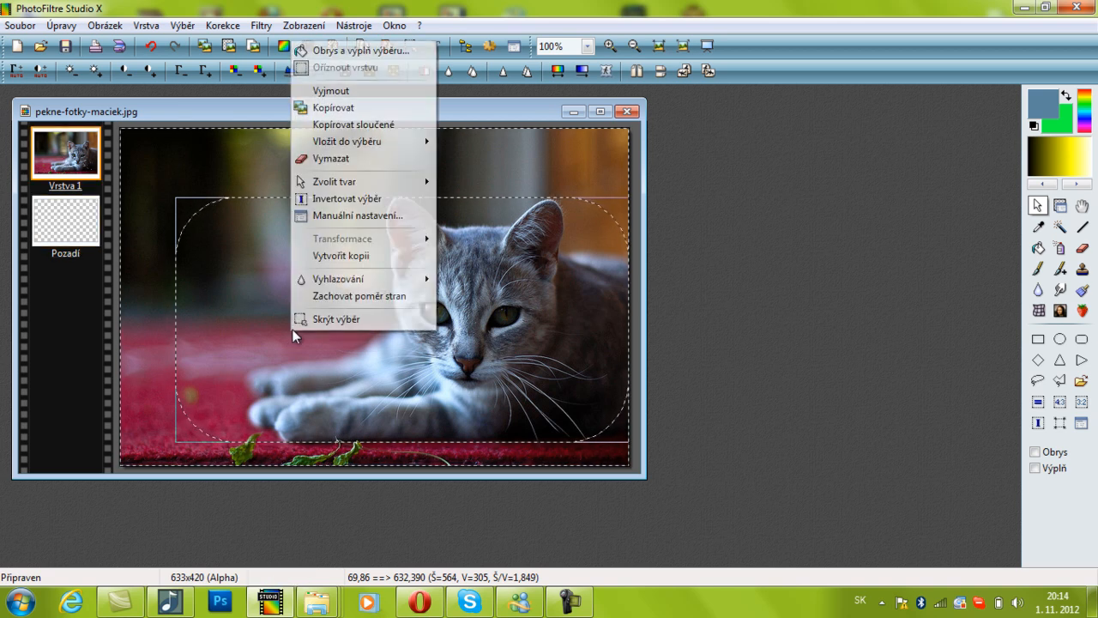
left_click(359, 93)
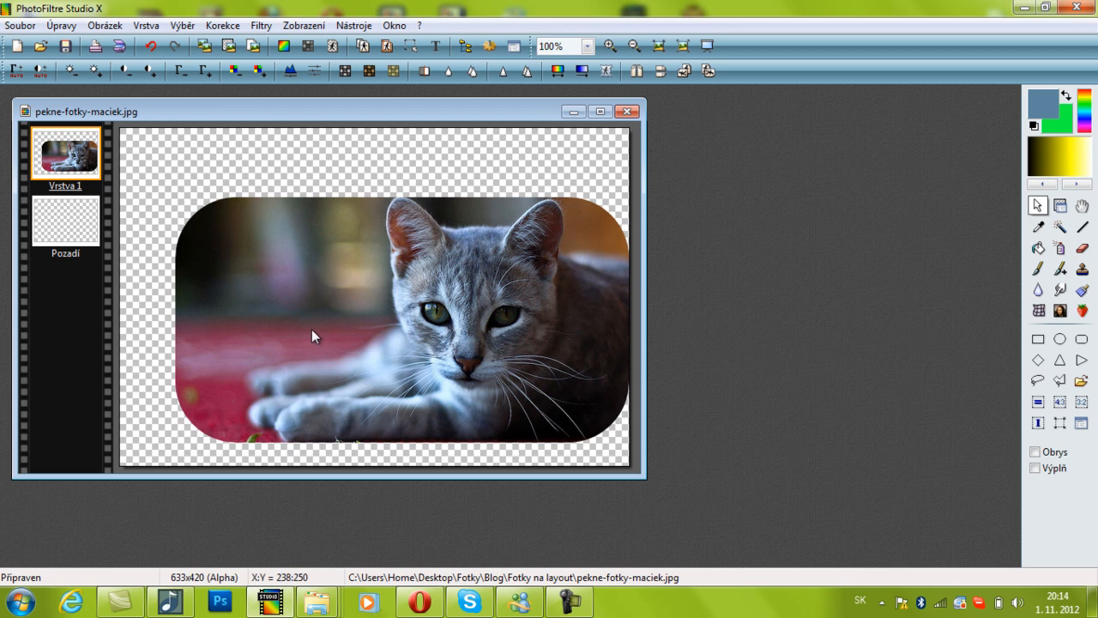
Add a drop shadow with X and Y offsets of 5 to the cat layer and nudge the layer slightly upward
double_click(69, 155)
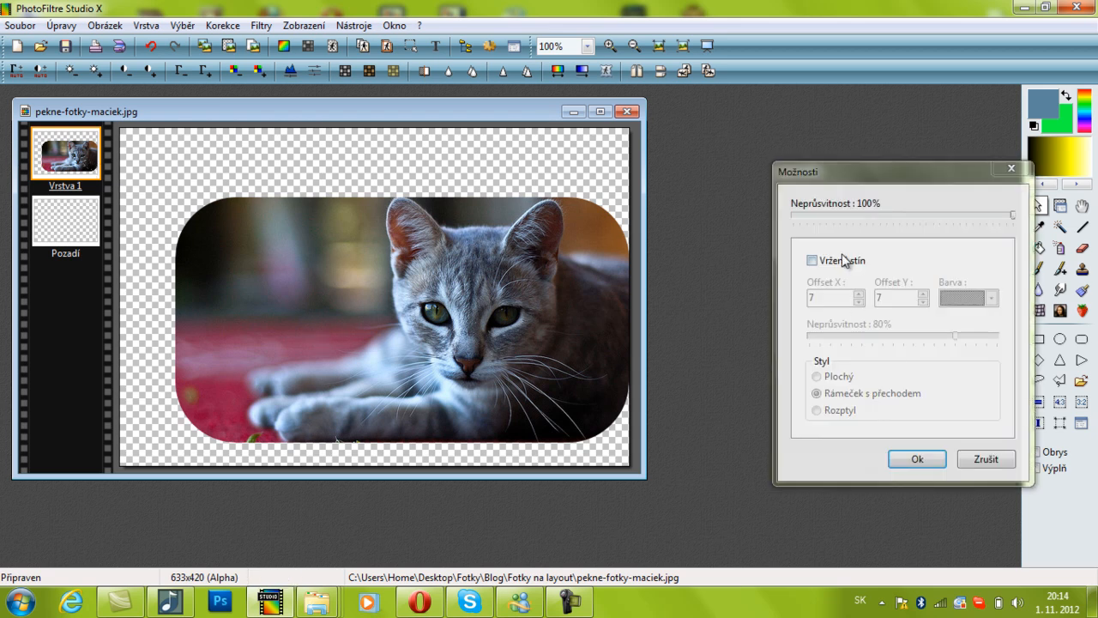
left_click(843, 257)
left_click(858, 301)
left_click(857, 301)
left_click(923, 301)
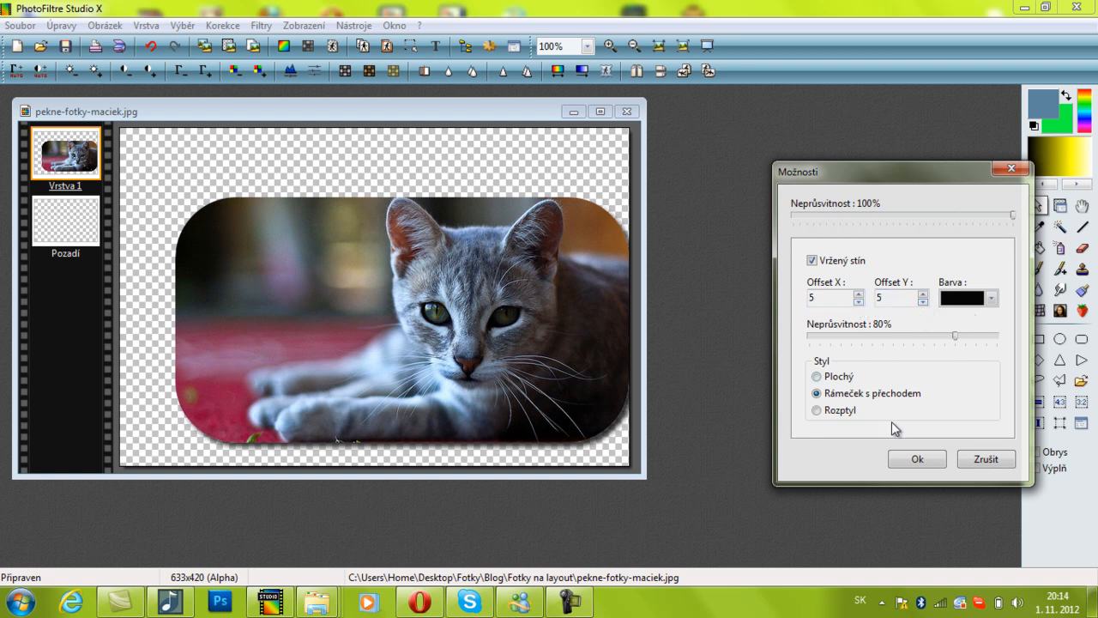
left_click(912, 458)
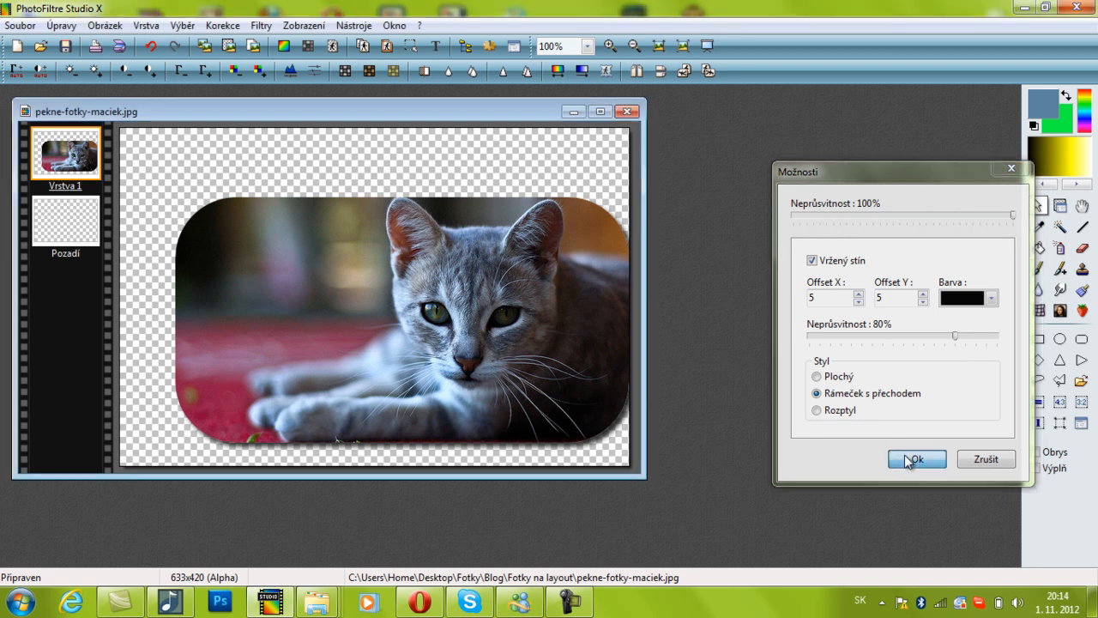
left_click_drag(399, 356, 406, 343)
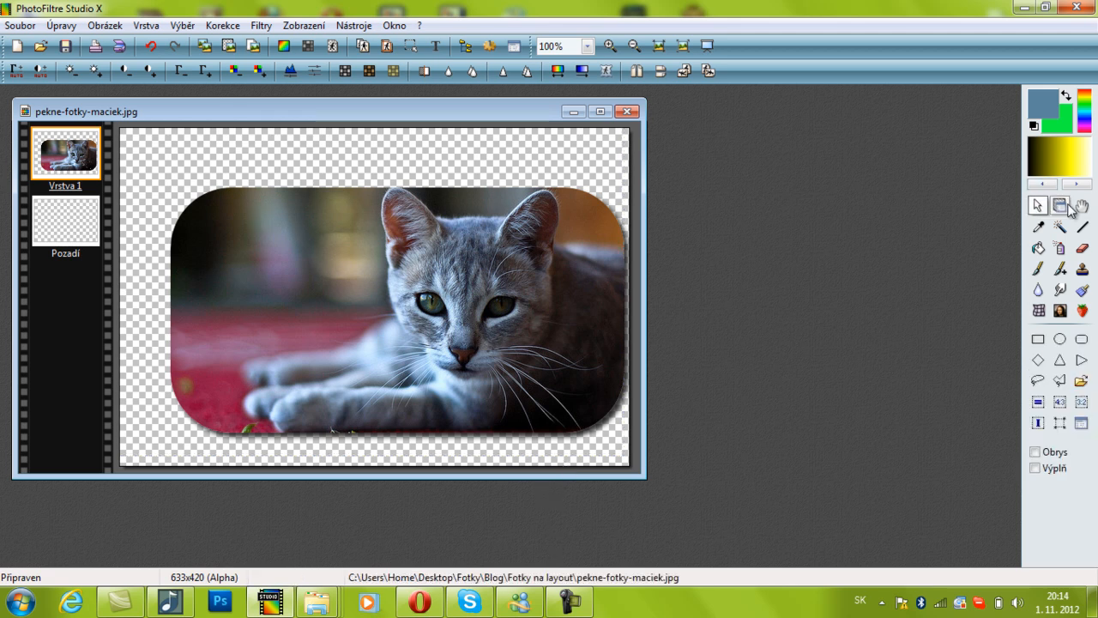
left_click(1036, 203)
Start saving the cat image as a new file on the desktop (Pracovná plocha) in PNG format
left_click(19, 25)
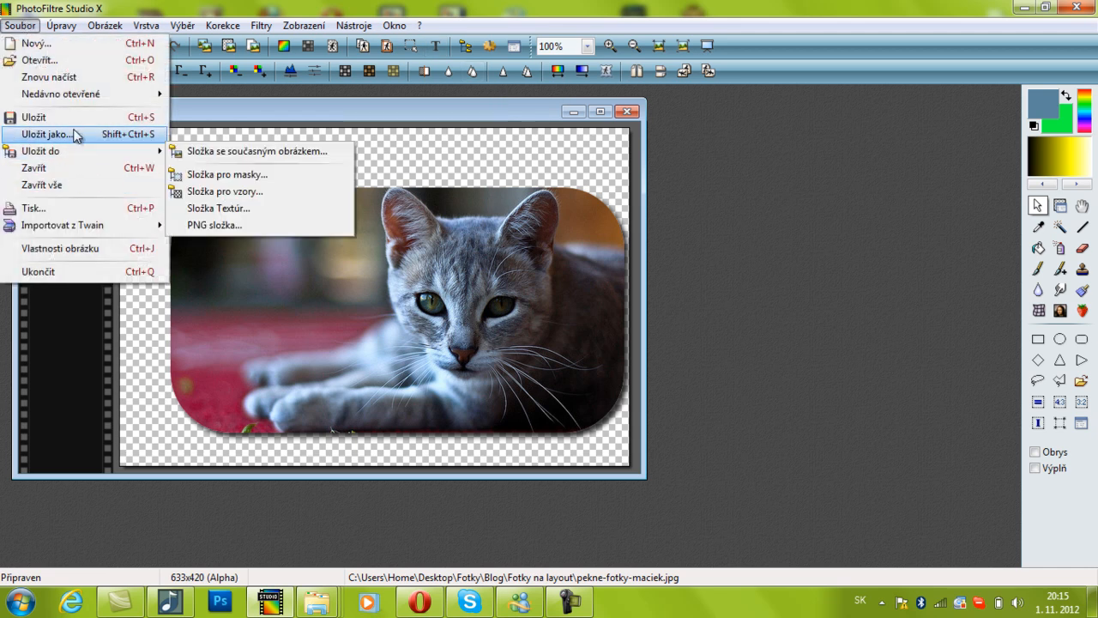
left_click(69, 134)
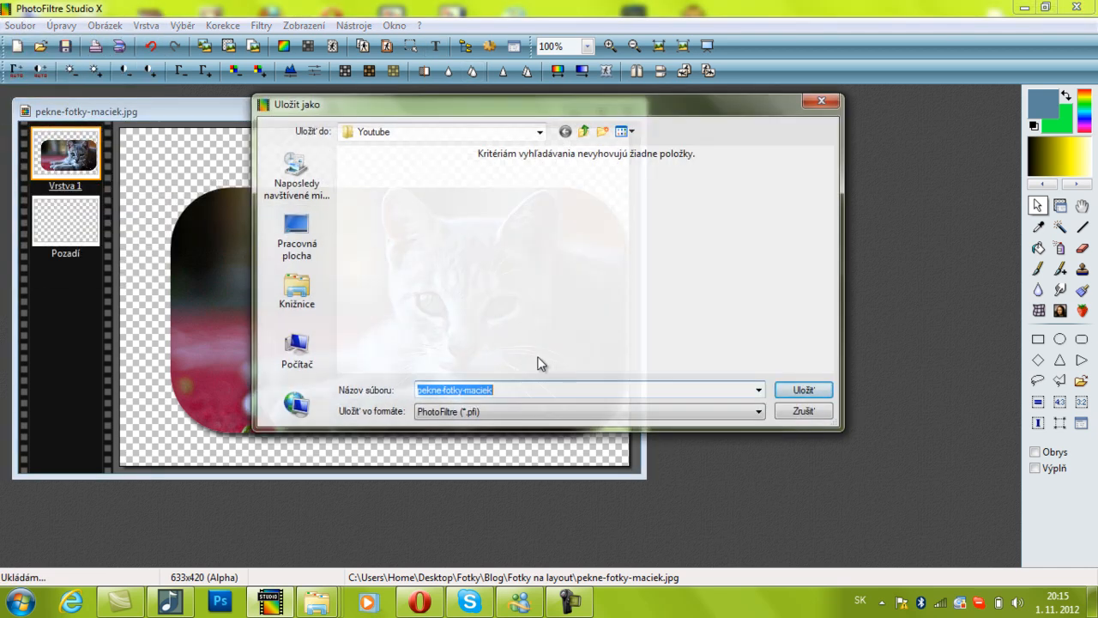
left_click(296, 238)
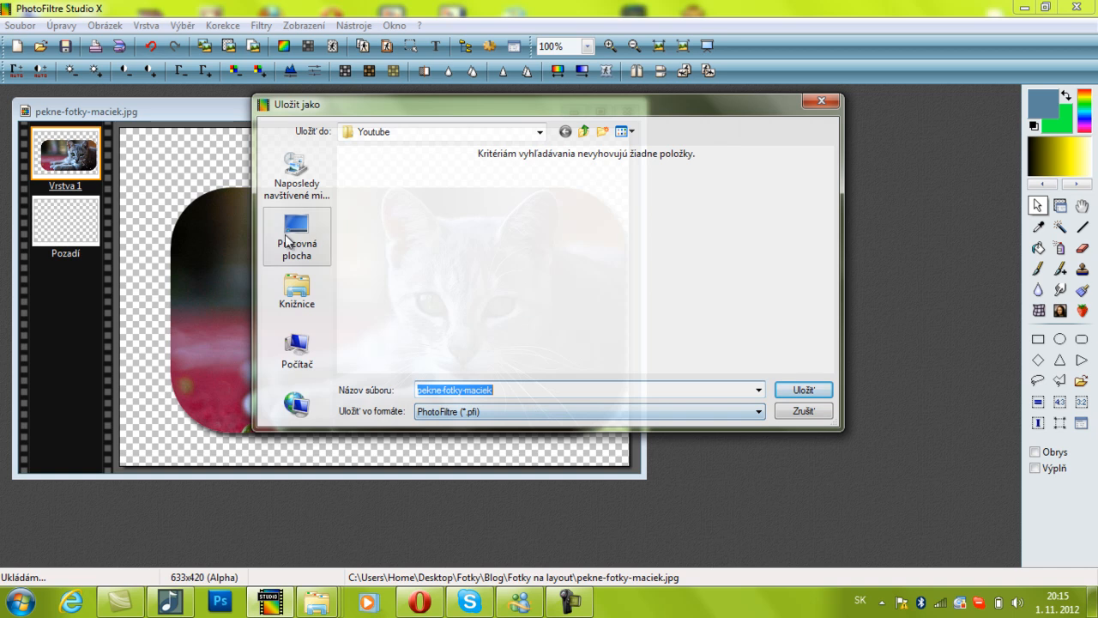
left_click(456, 417)
left_click(489, 468)
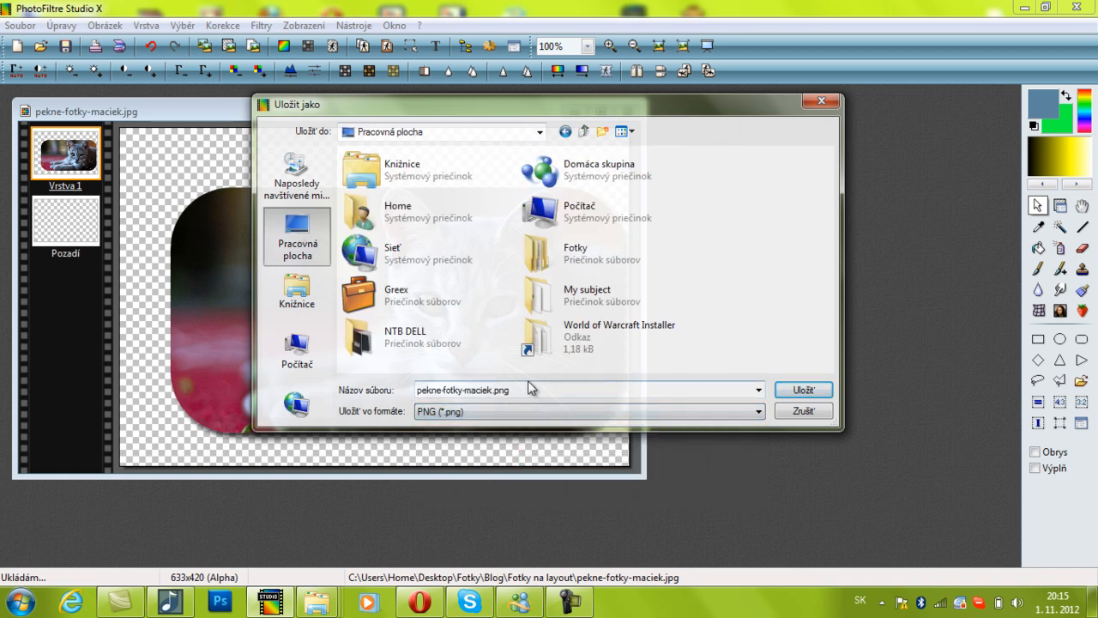
Try "macka" as the file name, clear it, and cancel the save
double_click(535, 390)
type("macka.")
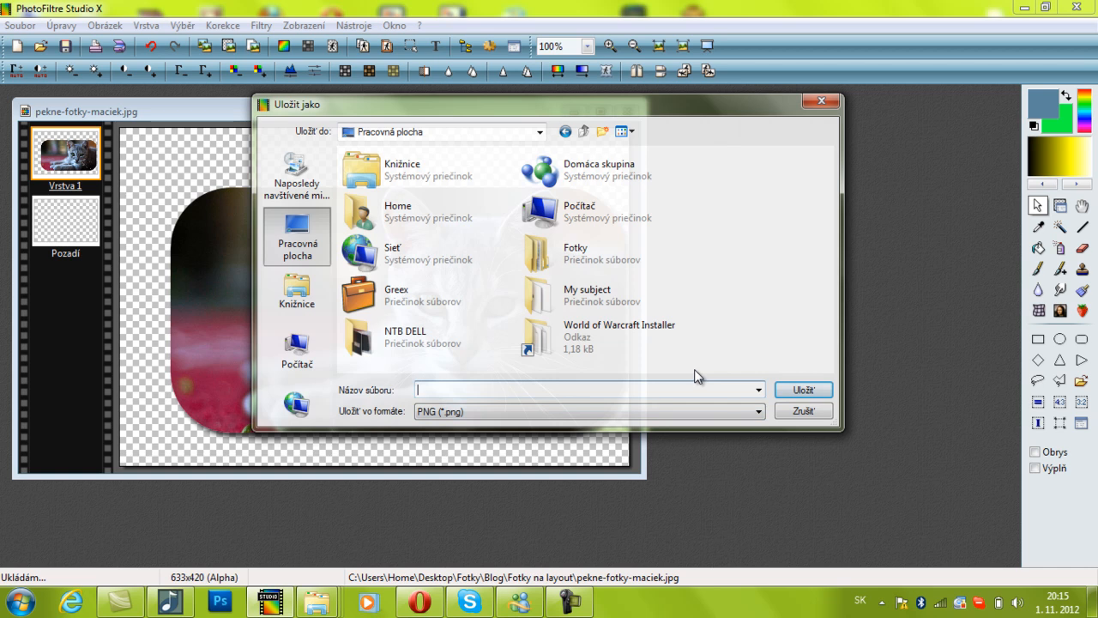
key("BackSpace")
key("BackSpace")
key("BackSpace")
key("BackSpace")
key("BackSpace")
left_click(438, 415)
left_click(440, 414)
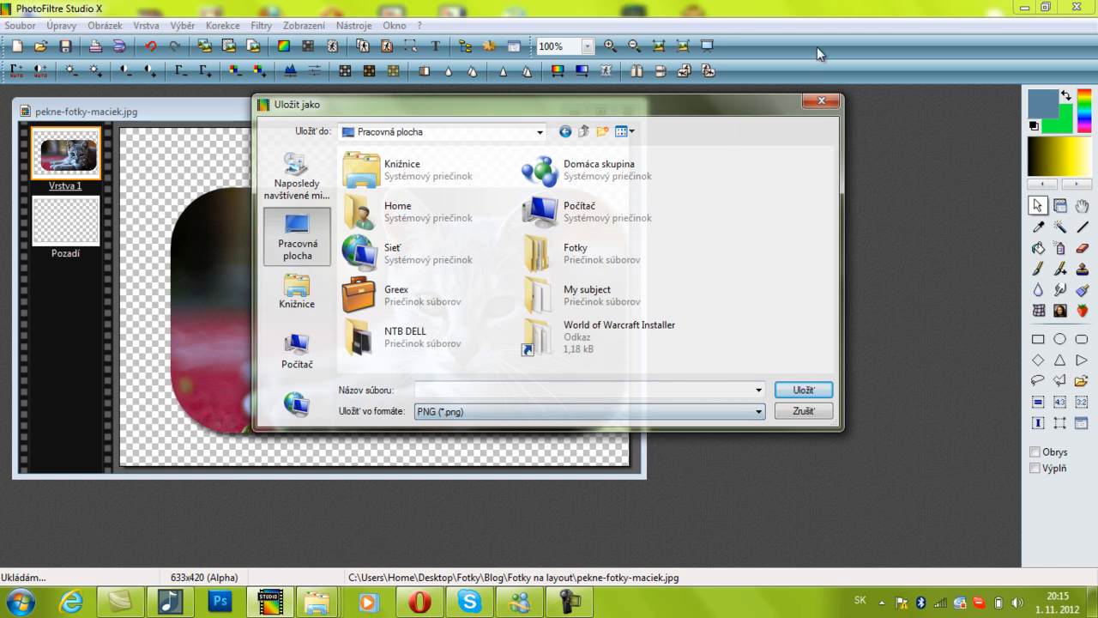
left_click(823, 100)
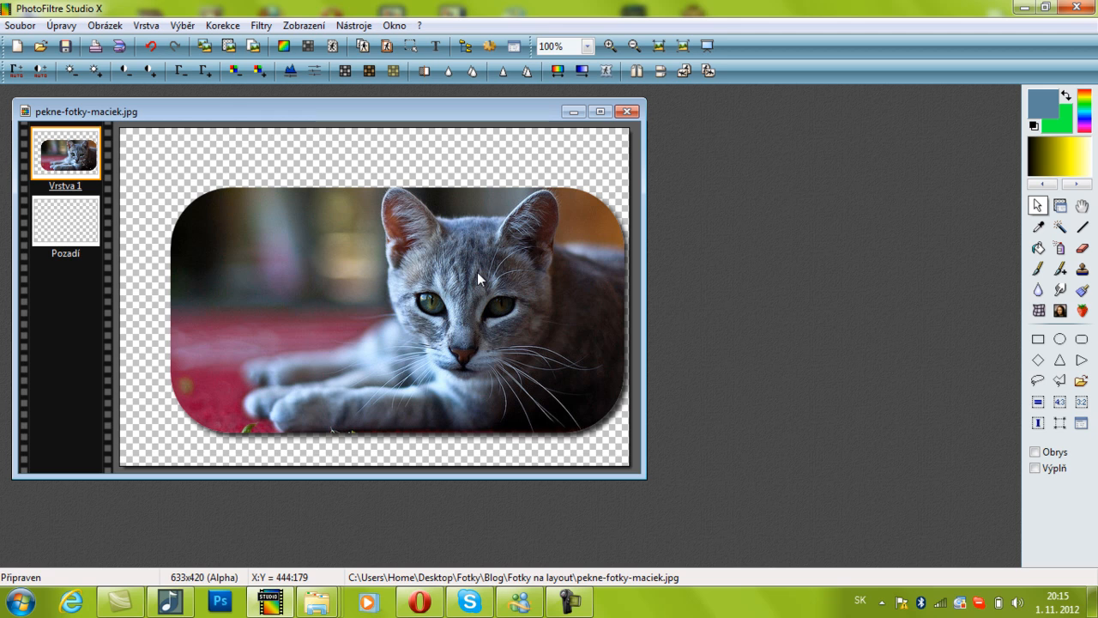
left_click(578, 604)
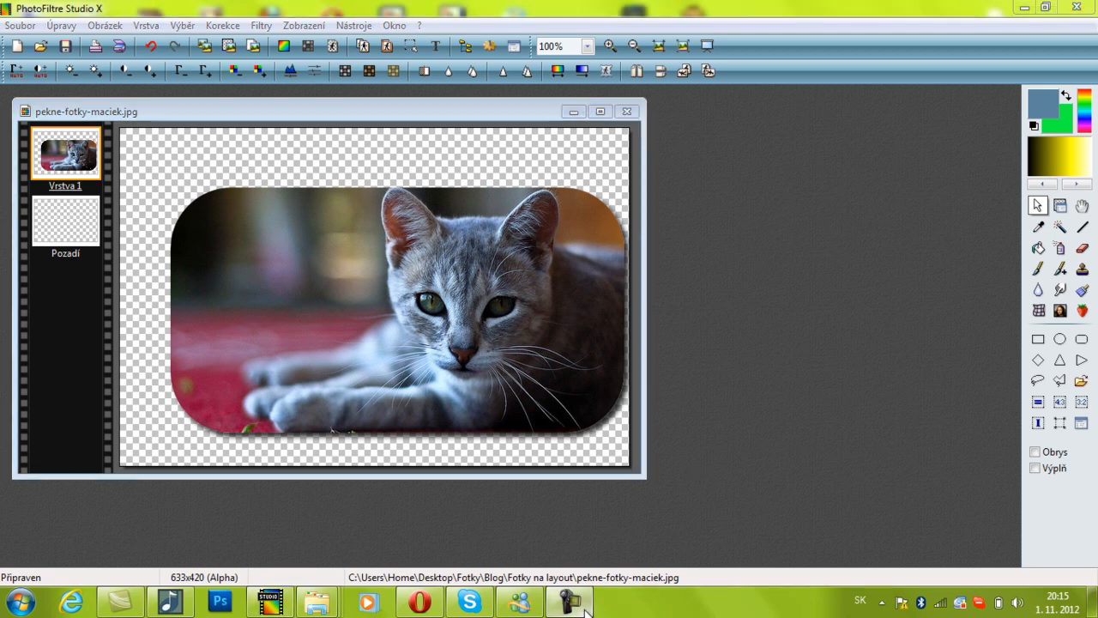
left_click(576, 604)
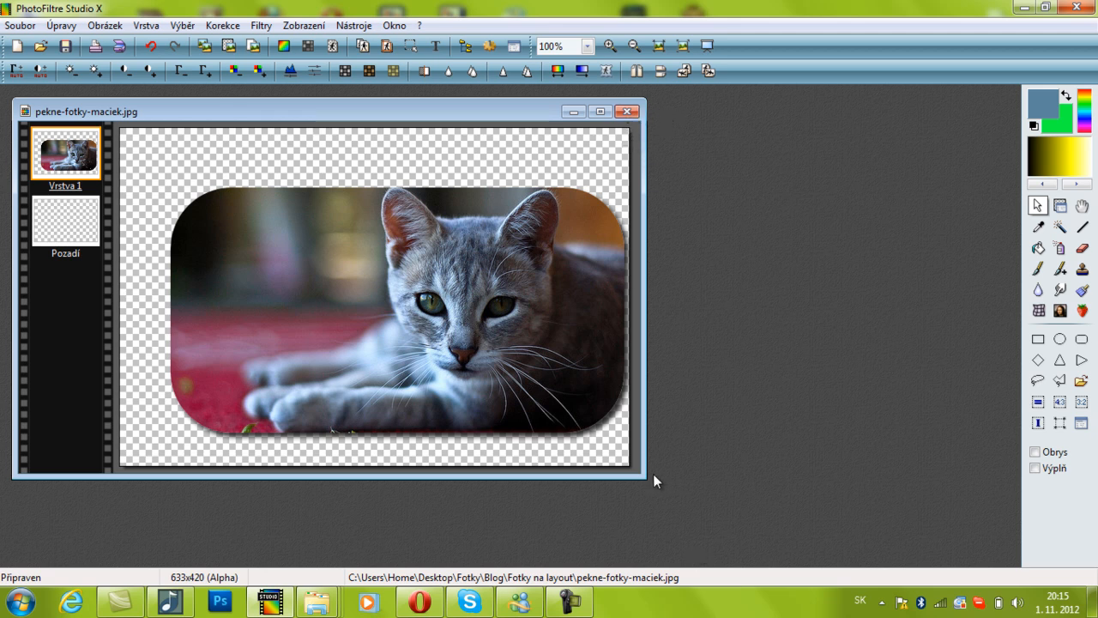
left_click_drag(319, 276, 306, 288)
left_click(347, 312)
left_click_drag(230, 332, 206, 320)
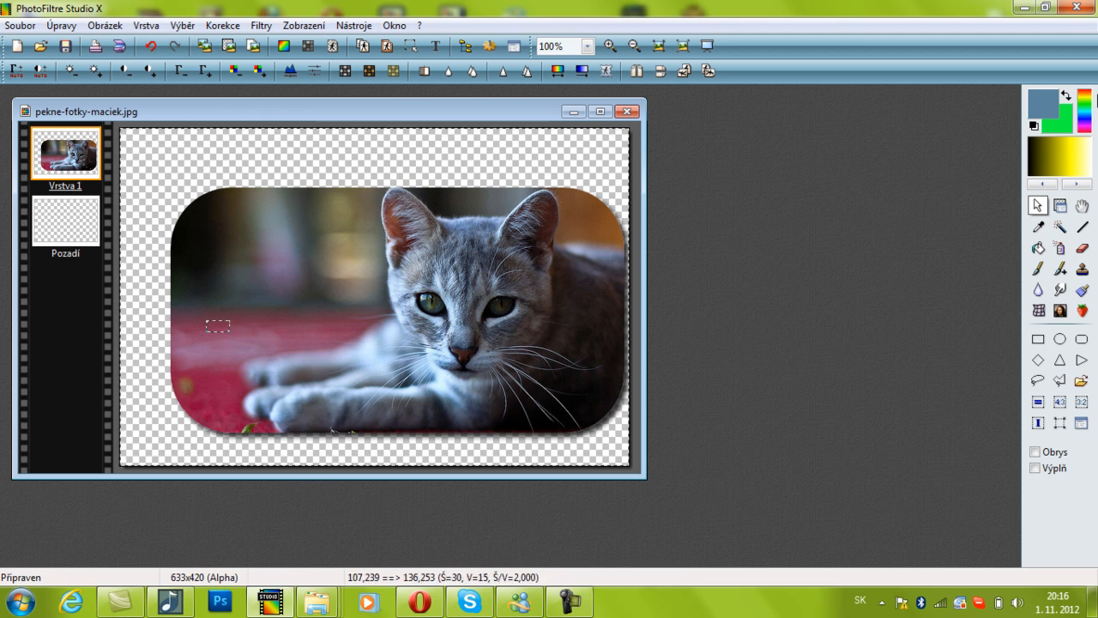
Move the shadowed cat layer, Vrstva 1, up and left on the transparent canvas, then return to the selection tool
left_click(1060, 205)
left_click_drag(555, 318, 487, 304)
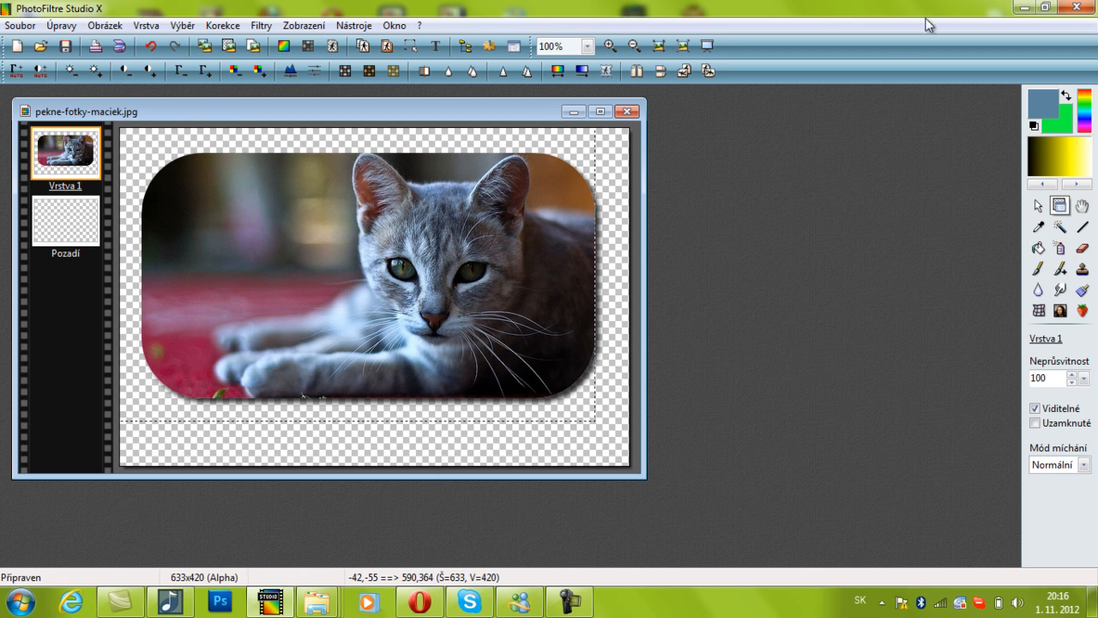
left_click(1038, 206)
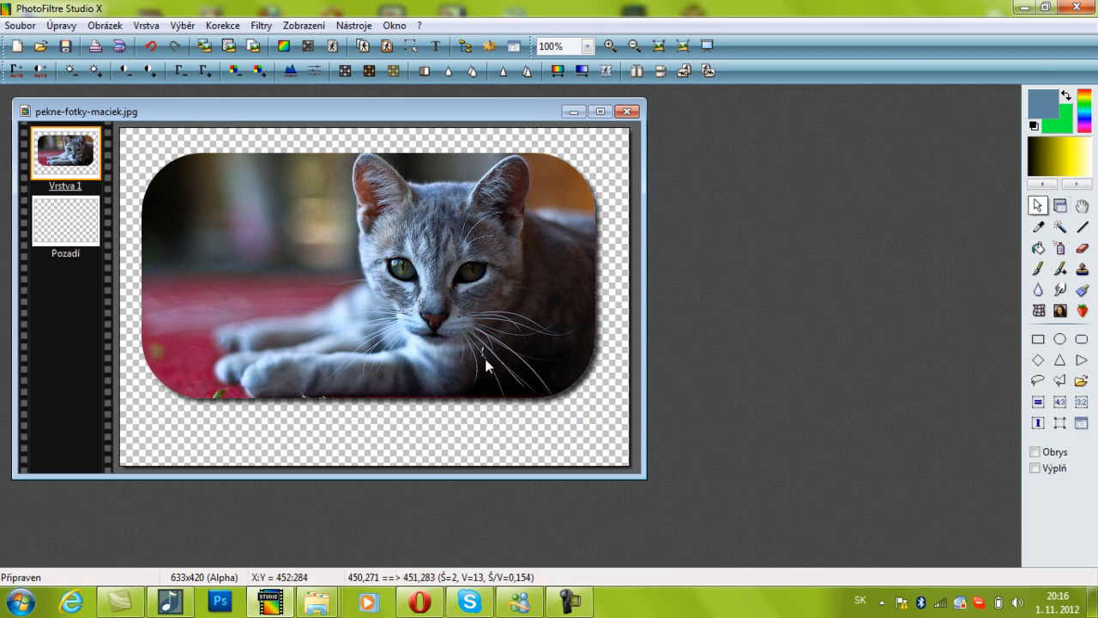
left_click_drag(444, 420, 453, 356)
mouse_move(548, 361)
left_mouse_down()
mouse_move(588, 392)
mouse_move(580, 446)
left_mouse_up()
left_click(493, 436)
left_click_drag(489, 443, 495, 453)
left_click(541, 441)
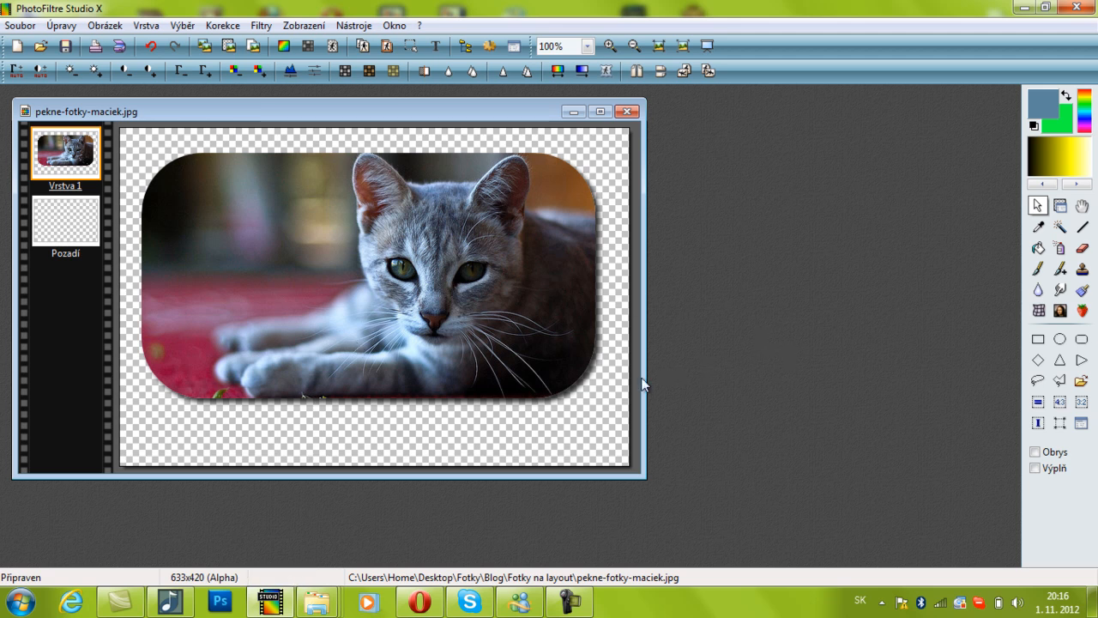
mouse_move(643, 481)
left_mouse_down()
mouse_move(661, 492)
mouse_move(648, 482)
left_mouse_up()
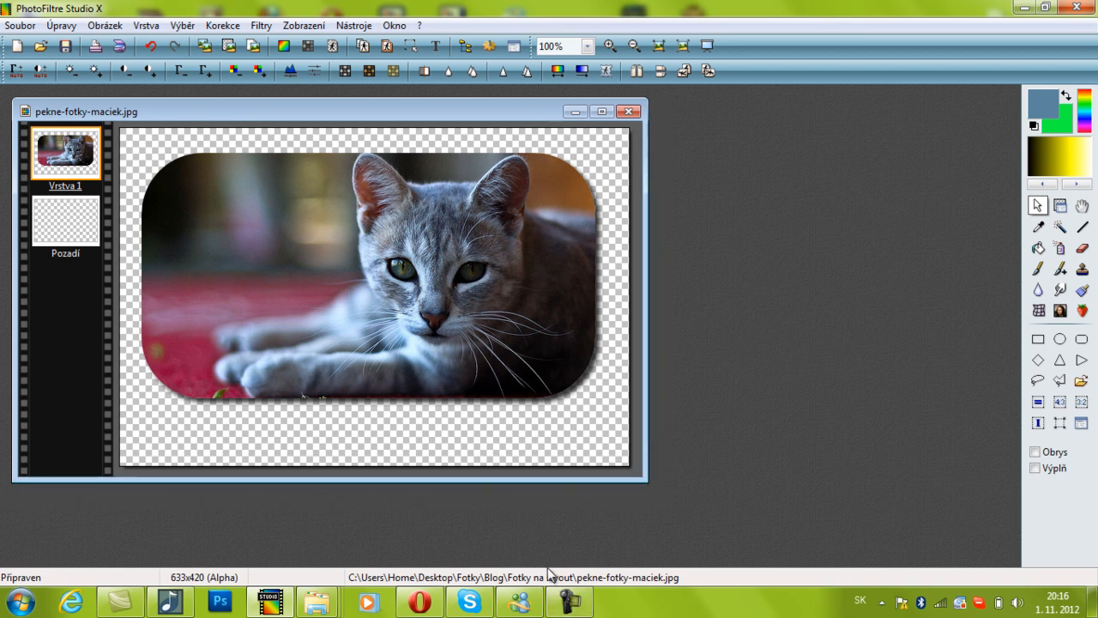
left_click(566, 603)
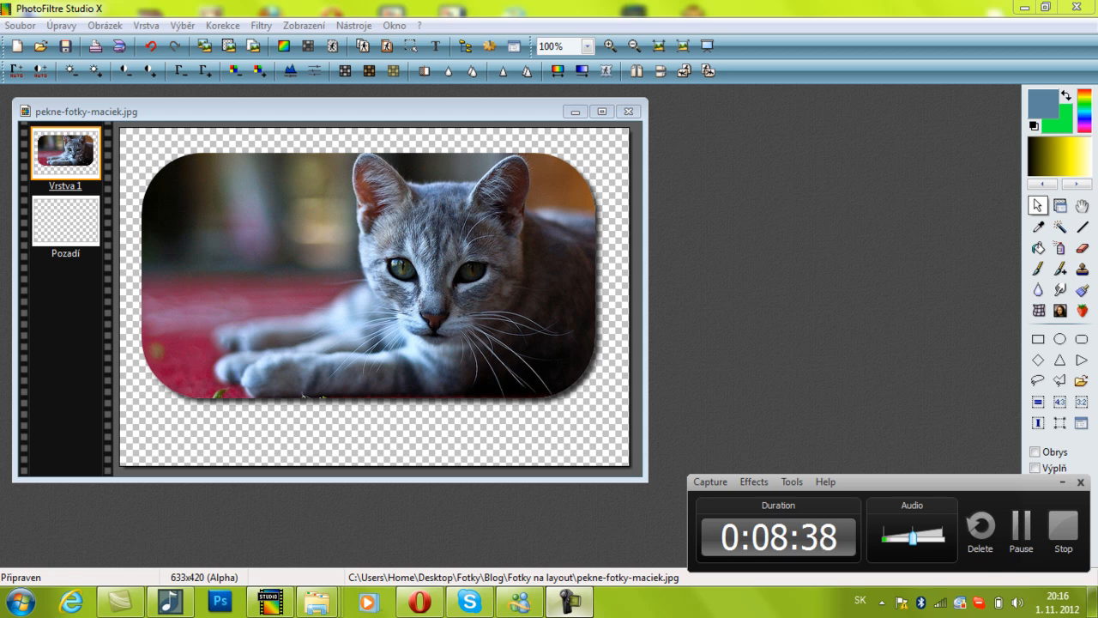
left_click(588, 608)
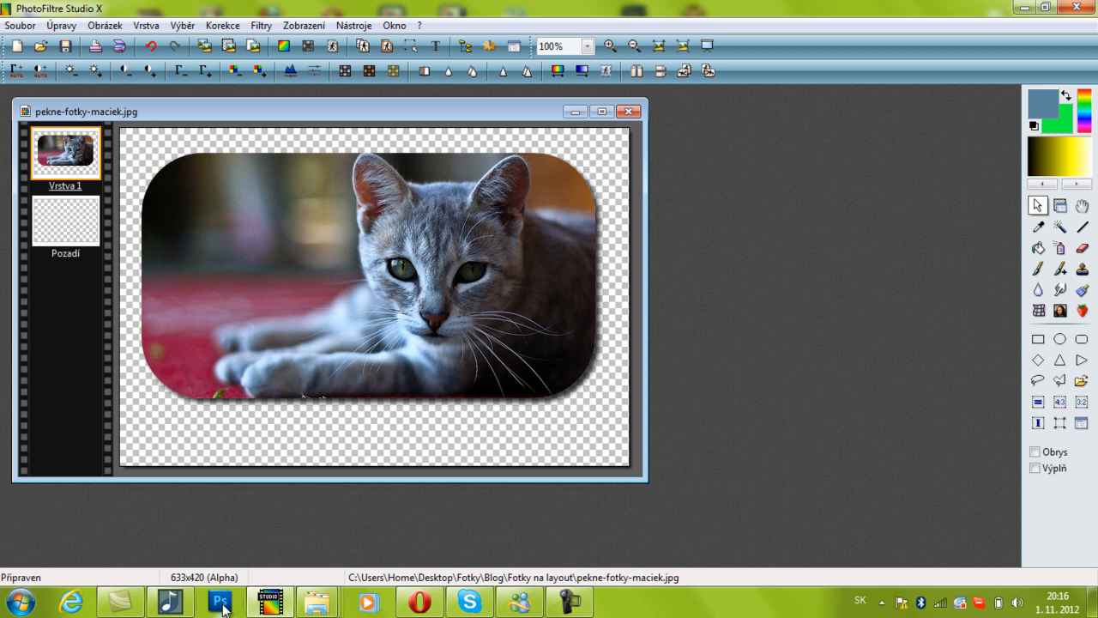
mouse_move(269, 603)
mouse_move(570, 594)
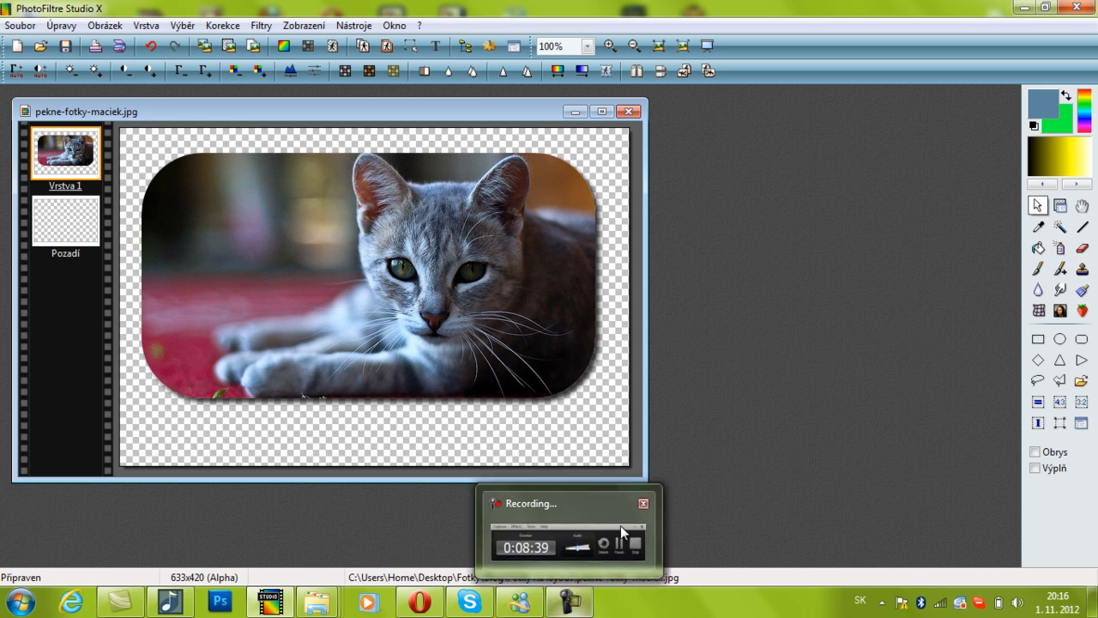